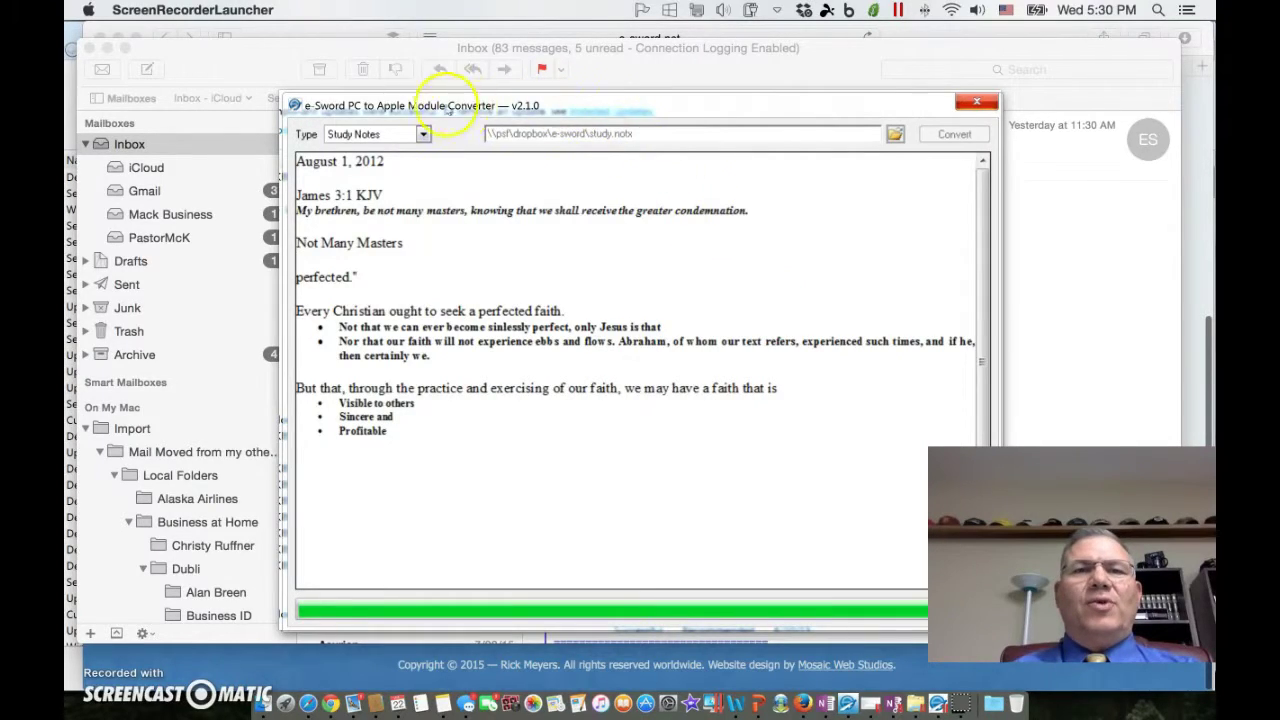
- Bring the converter forward and dismiss the 'Conversion process completed' message for study.noti
left_click(592, 102)
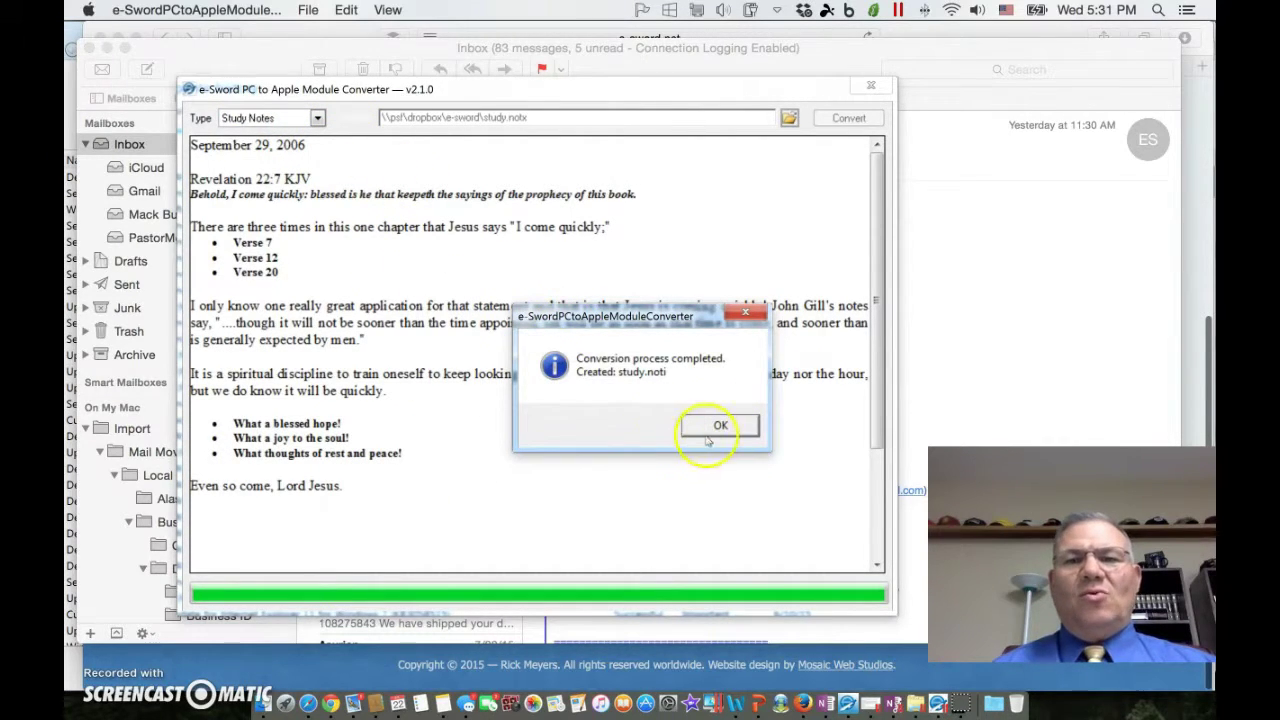
left_click(710, 432)
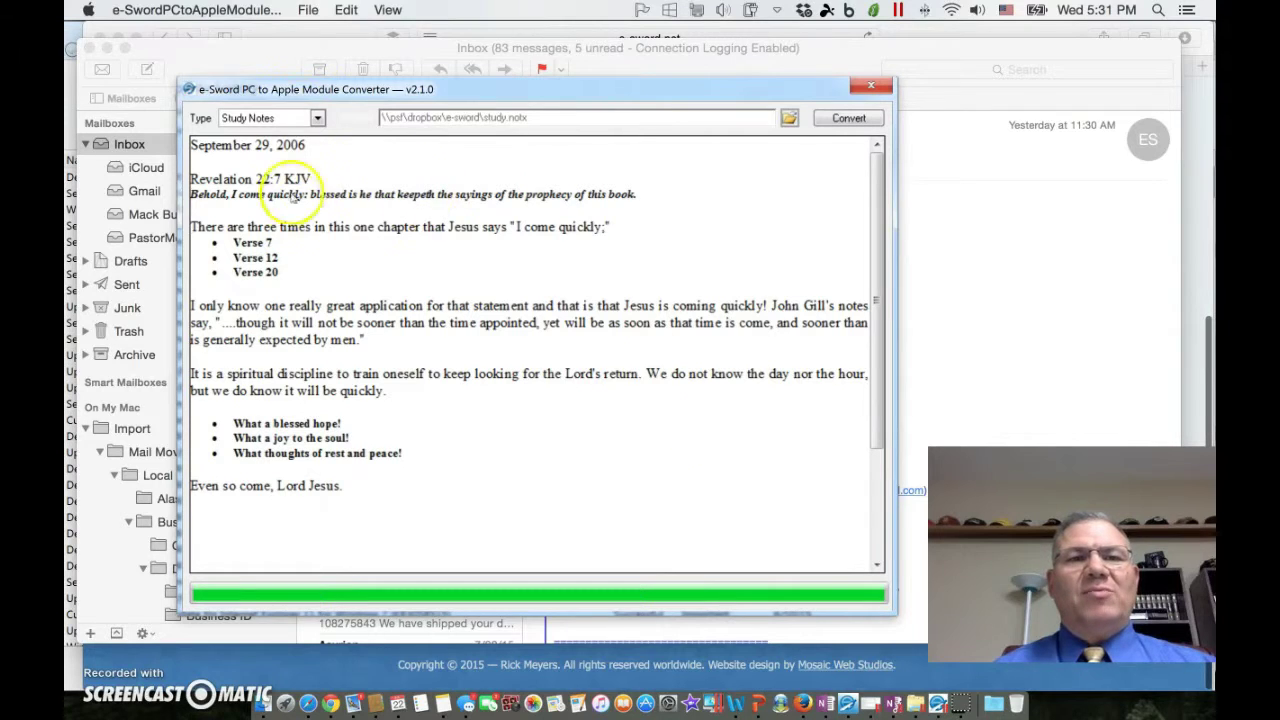
- Browse the converter's module types, trying Study Notes and then Bible
left_click(317, 118)
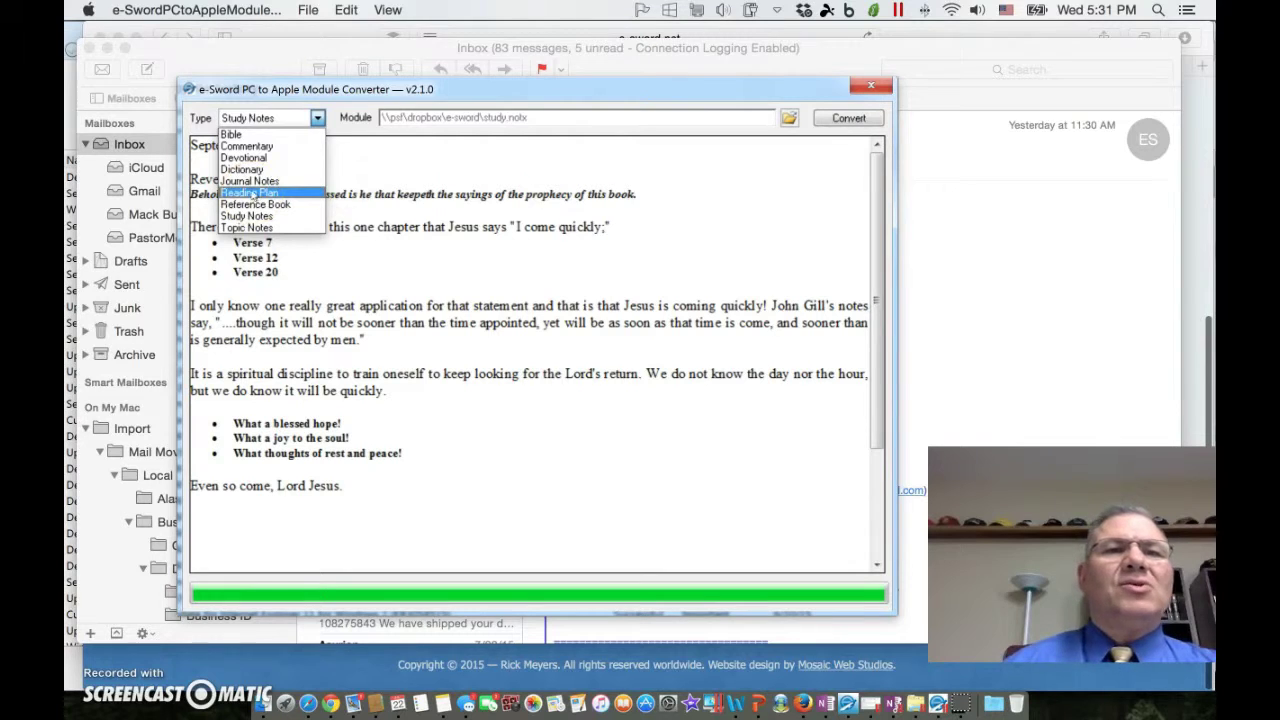
left_click(262, 216)
left_click(304, 134)
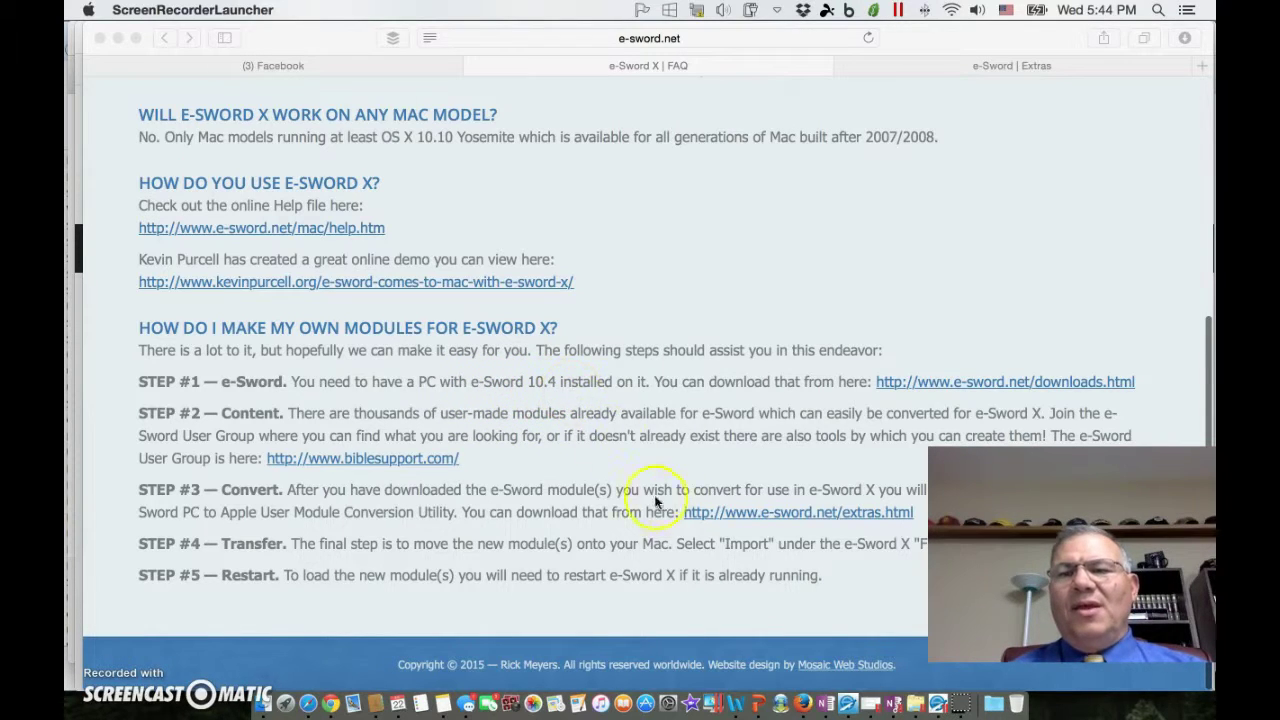
- View the Apple Converter download on Safari's e-Sword Extras page, then return to the FAQ and the converter
left_click(866, 514)
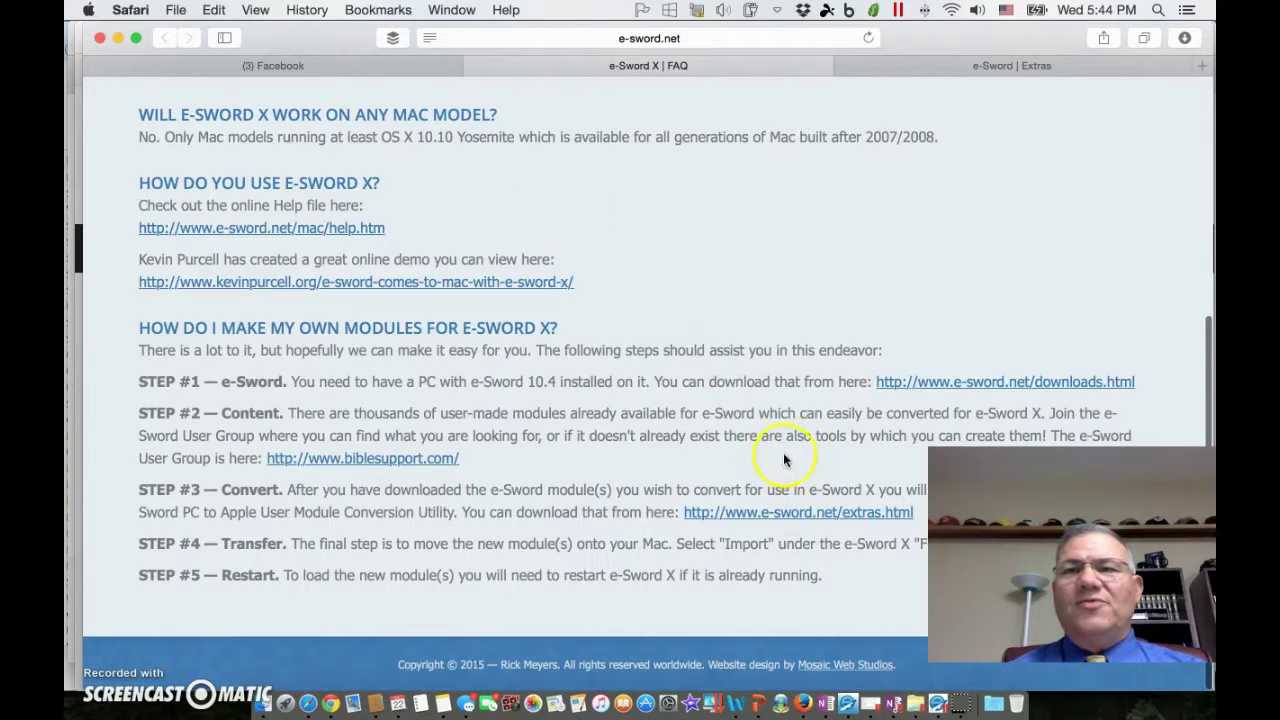
left_click(938, 70)
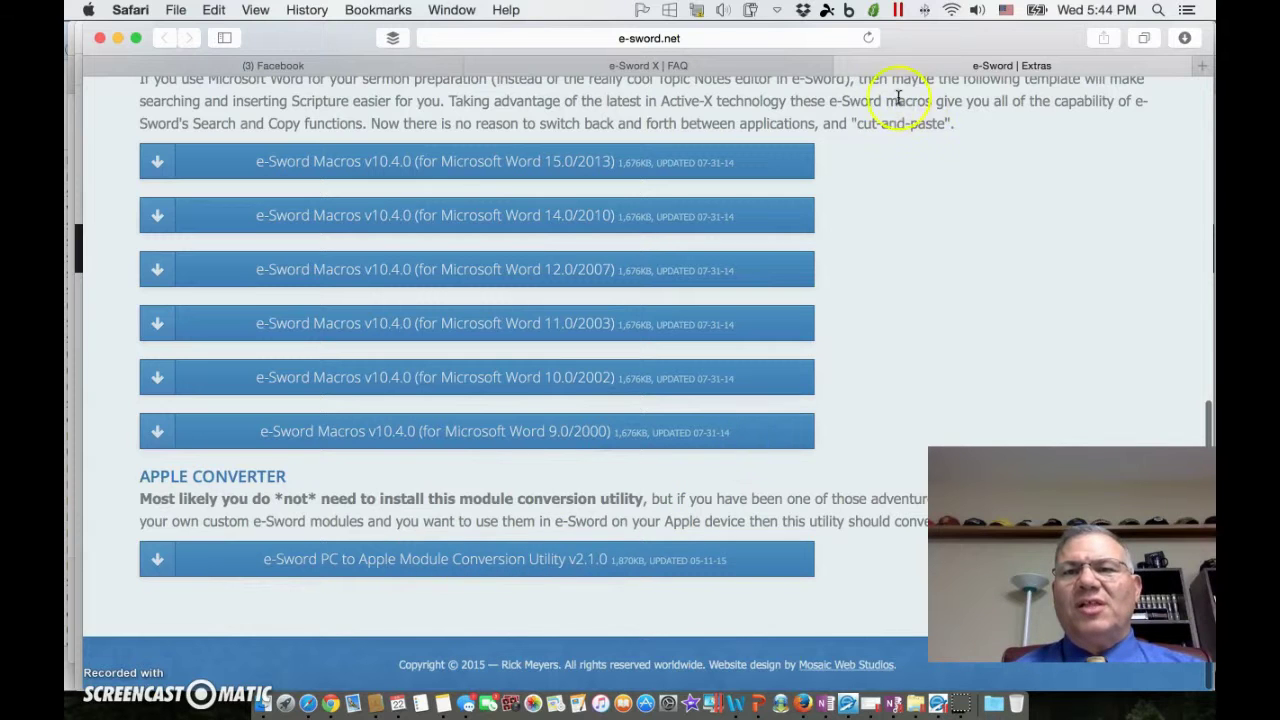
left_click(720, 65)
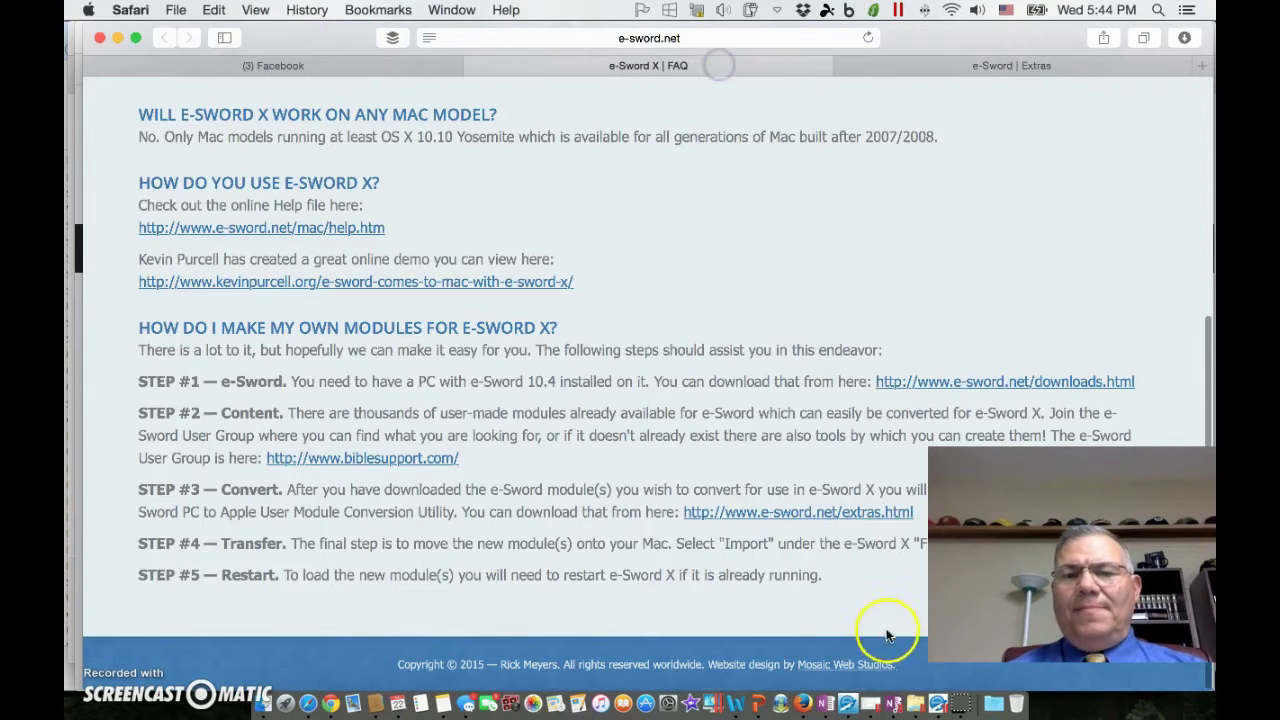
left_click(931, 705)
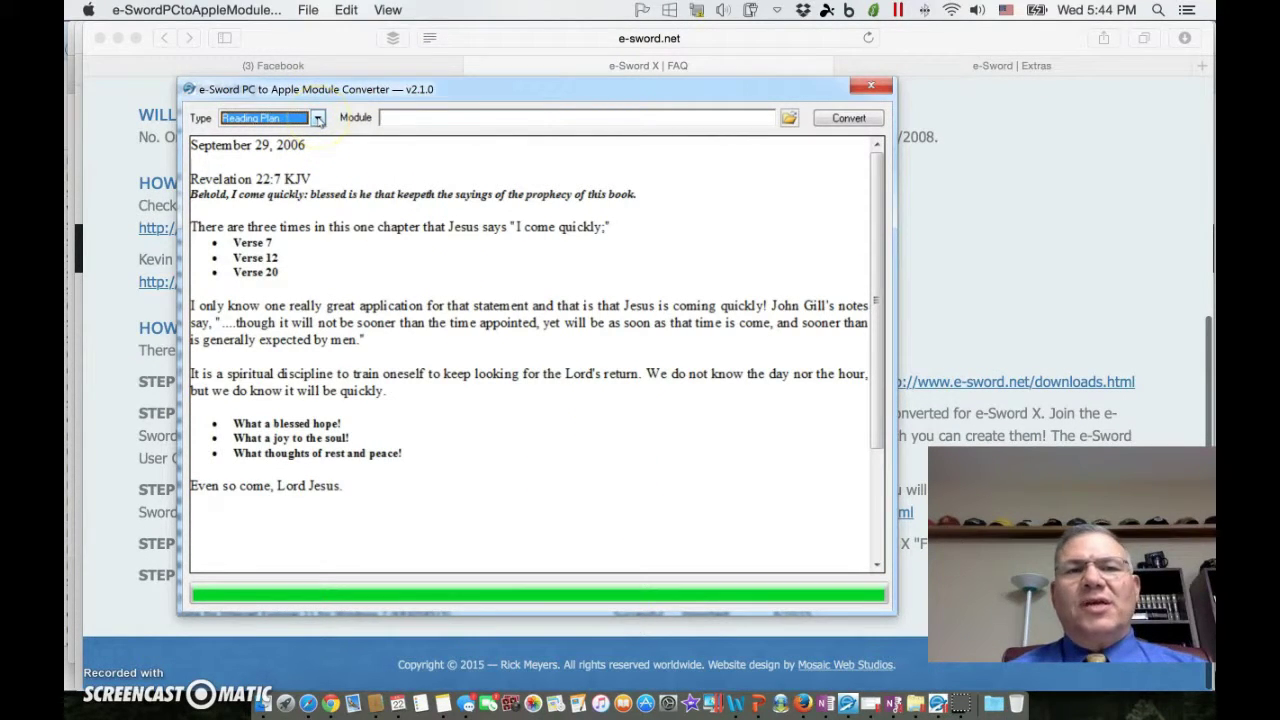
- Set the module type to Study Notes and check study.notx in the file chooser before closing it
left_click(318, 119)
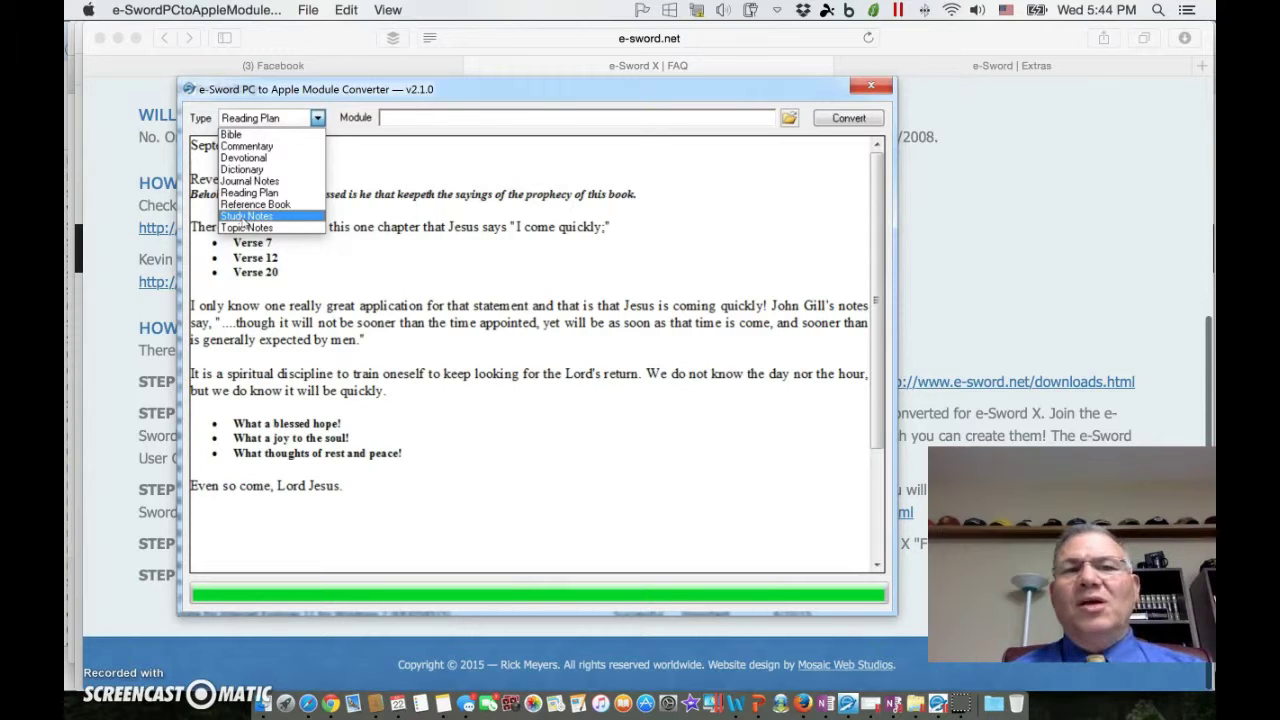
left_click(245, 217)
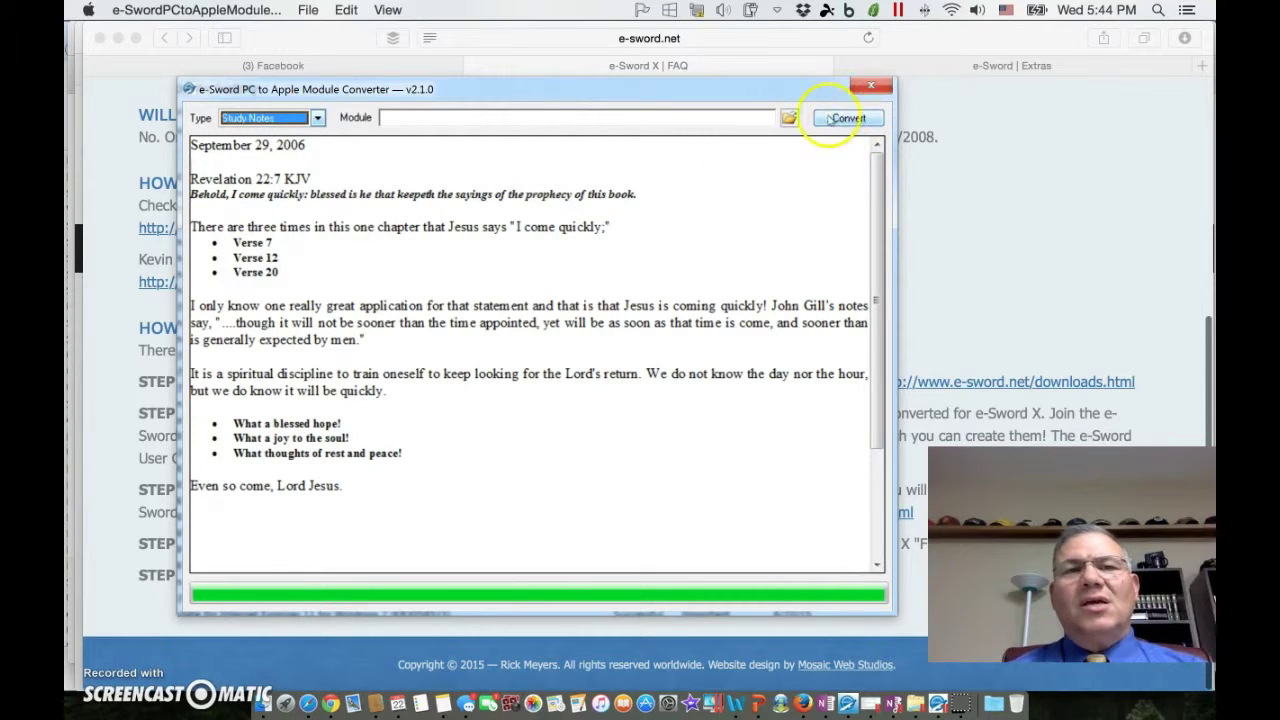
left_click(789, 118)
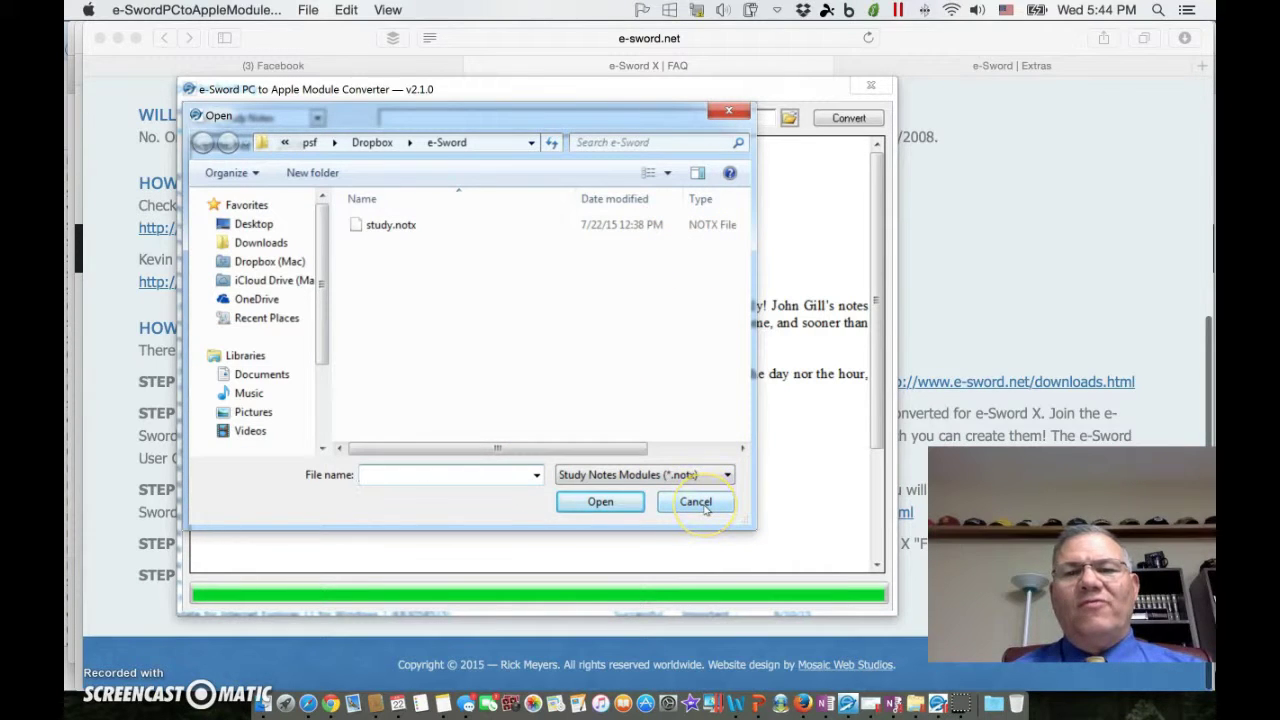
left_click(728, 109)
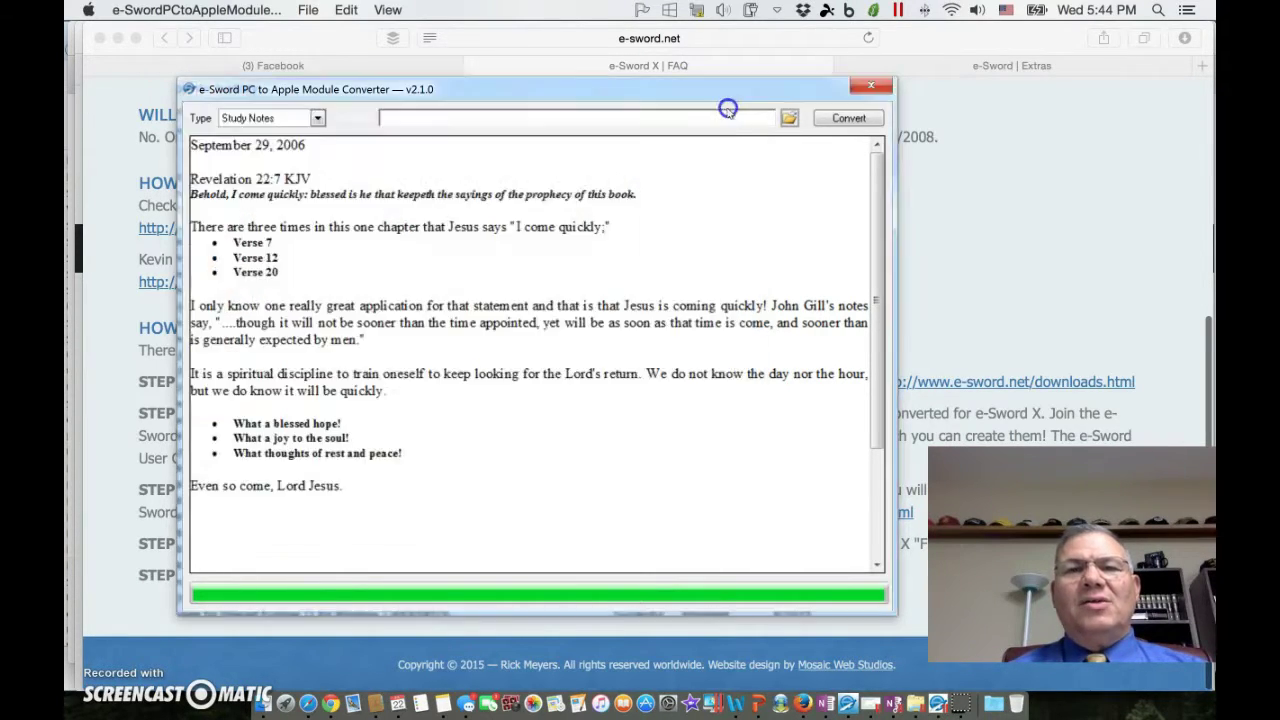
- In e-Sword X, start importing a user file from the File > User Files menu
left_click(847, 708)
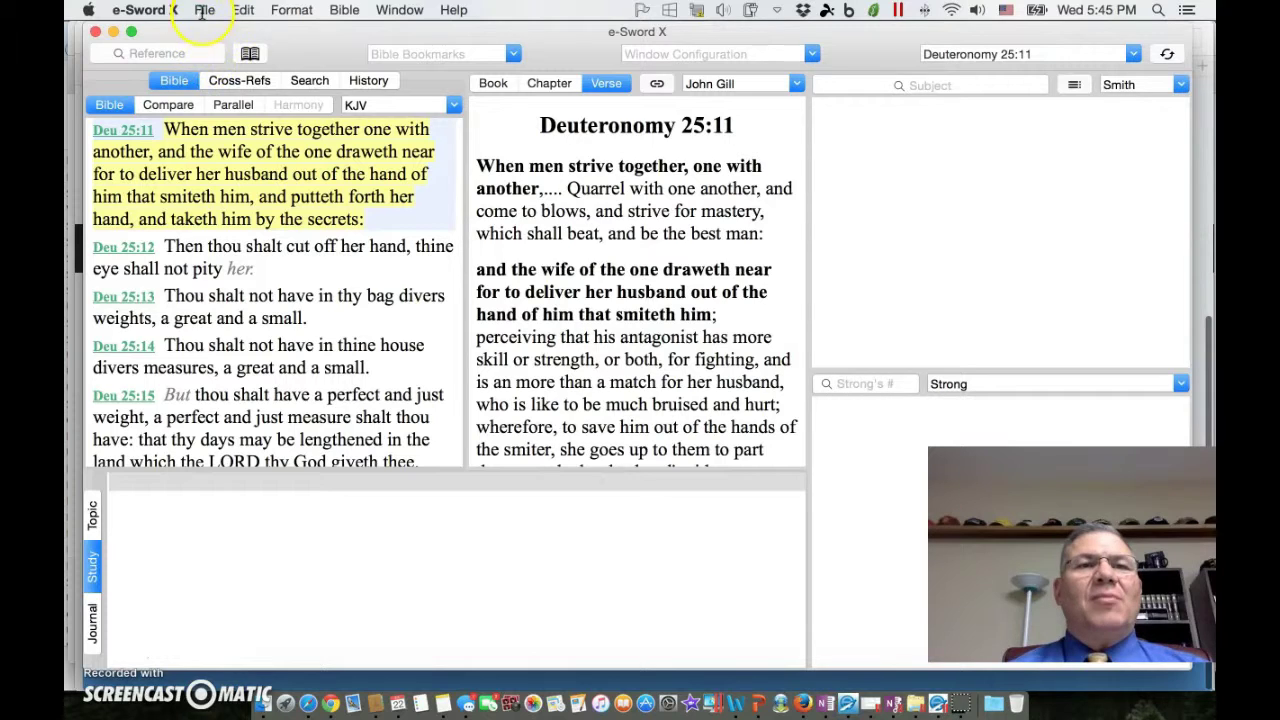
left_click(203, 12)
mouse_move(228, 50)
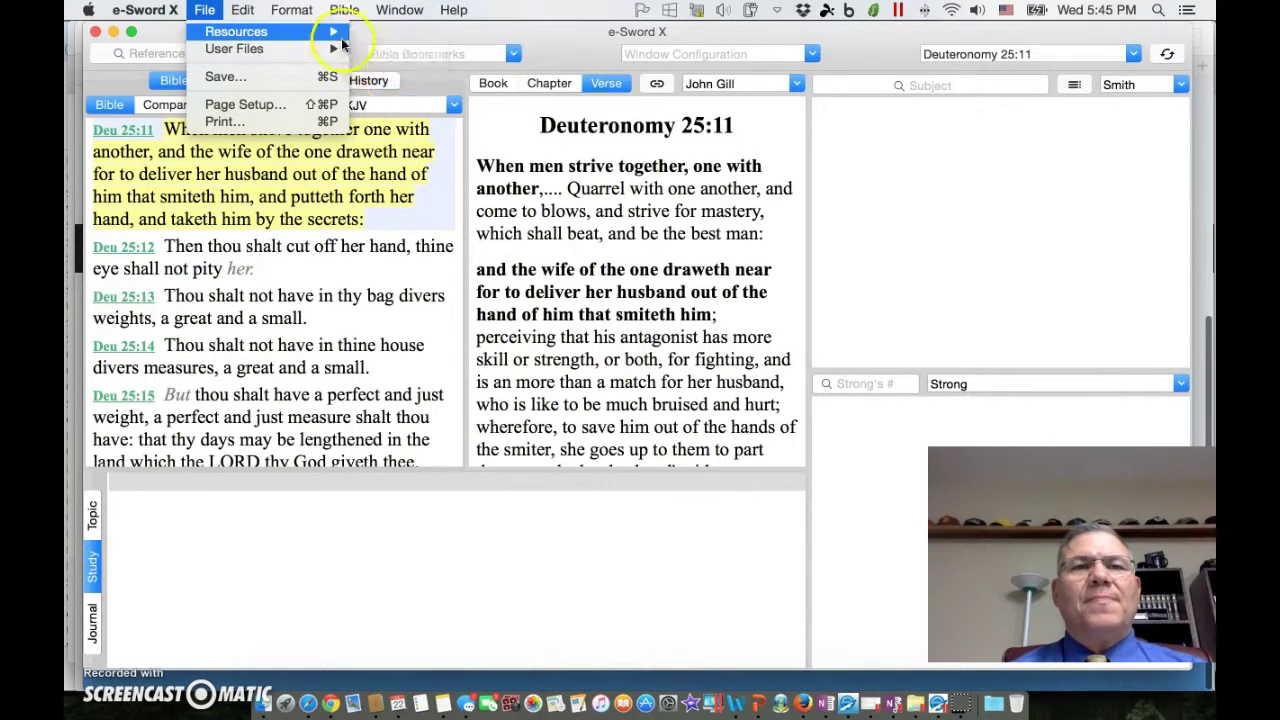
mouse_move(340, 34)
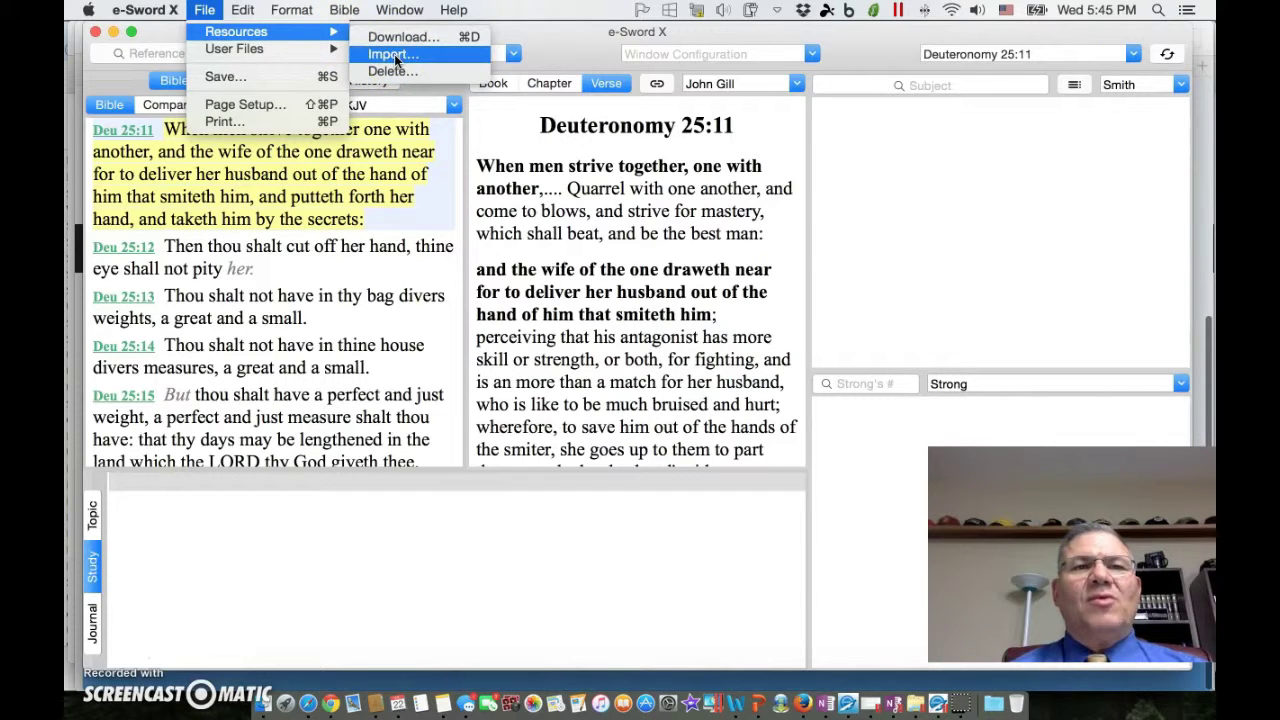
mouse_move(300, 48)
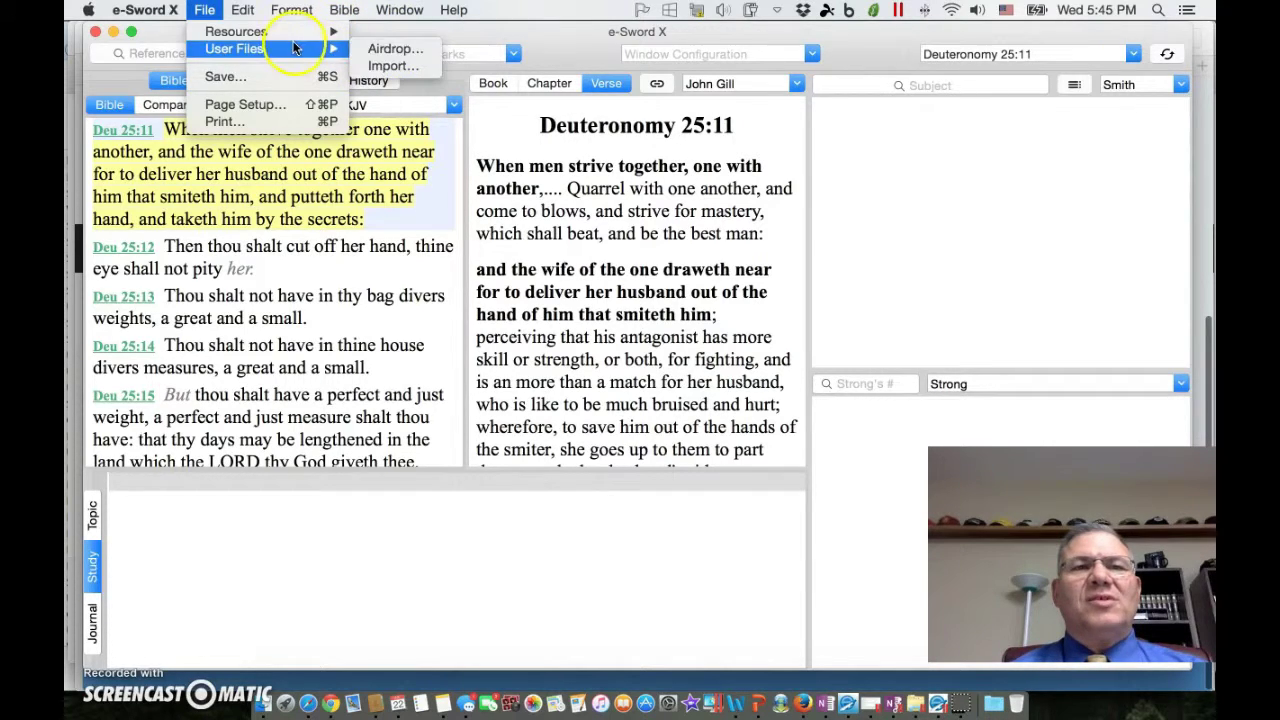
left_click(385, 66)
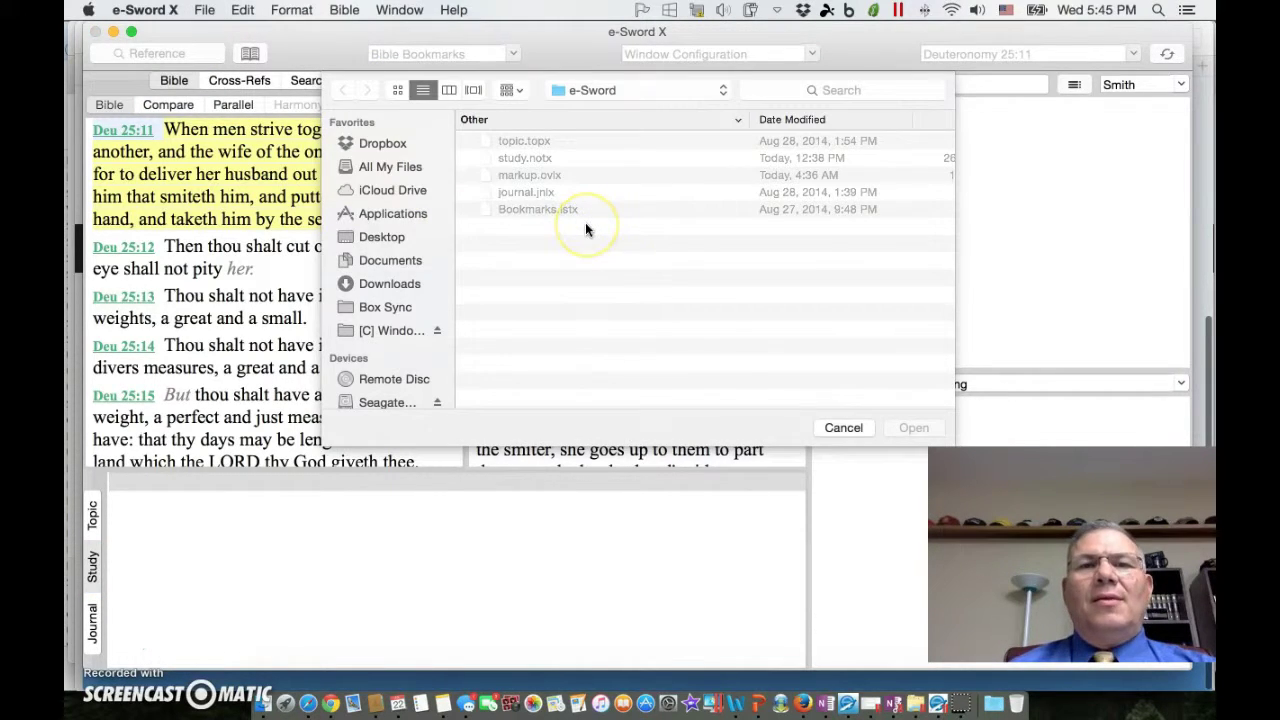
- Import study.noti from the Dropbox e-Sword folder
left_click(375, 146)
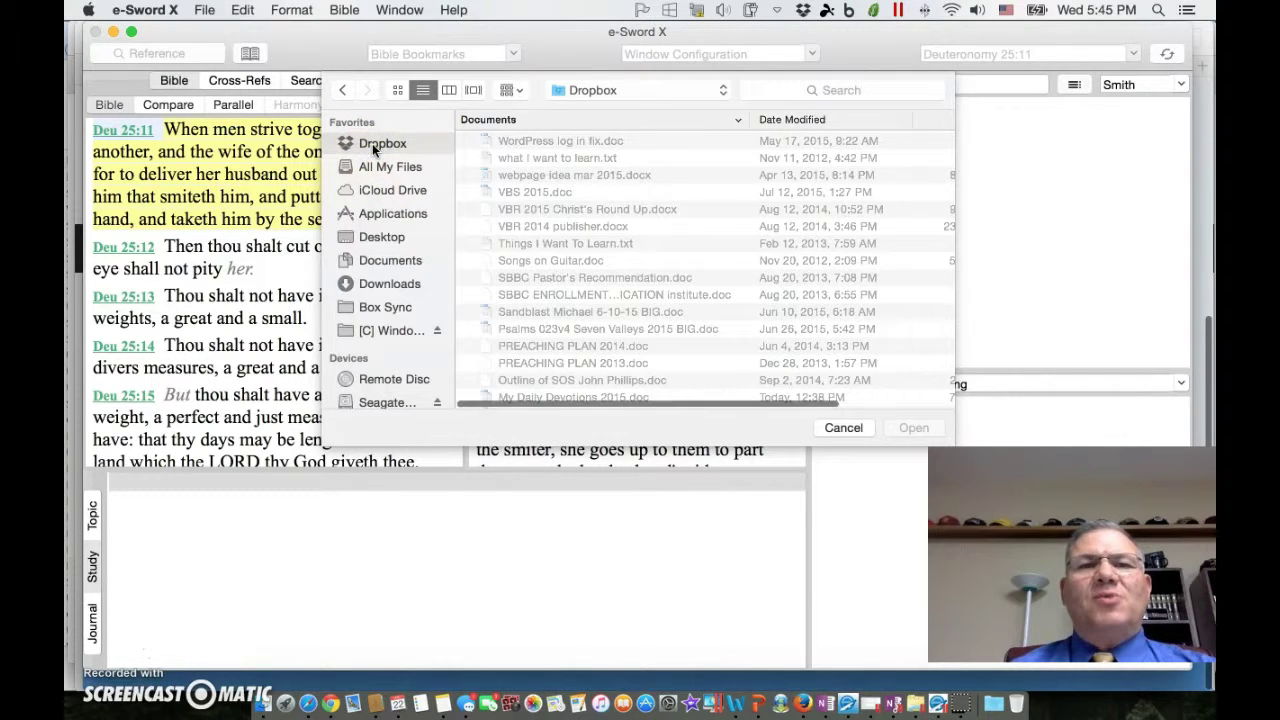
scroll(549, 287, "down", 10)
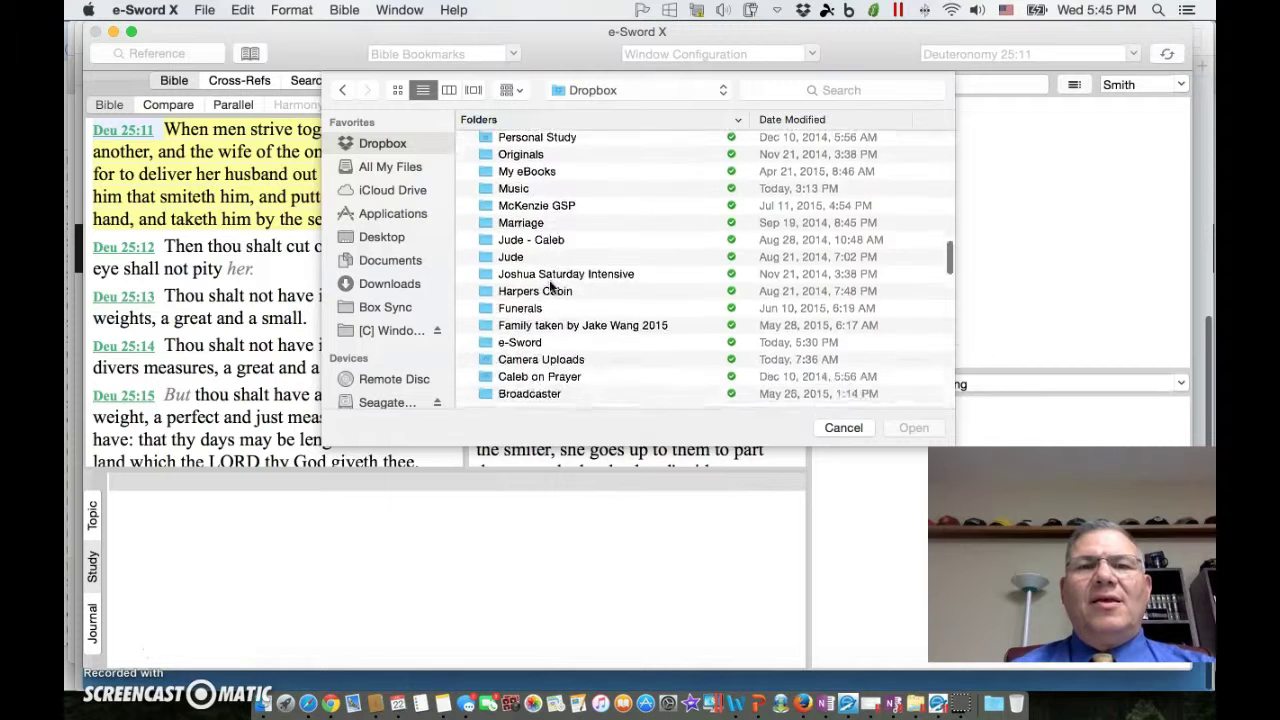
scroll(550, 287, "up", 3)
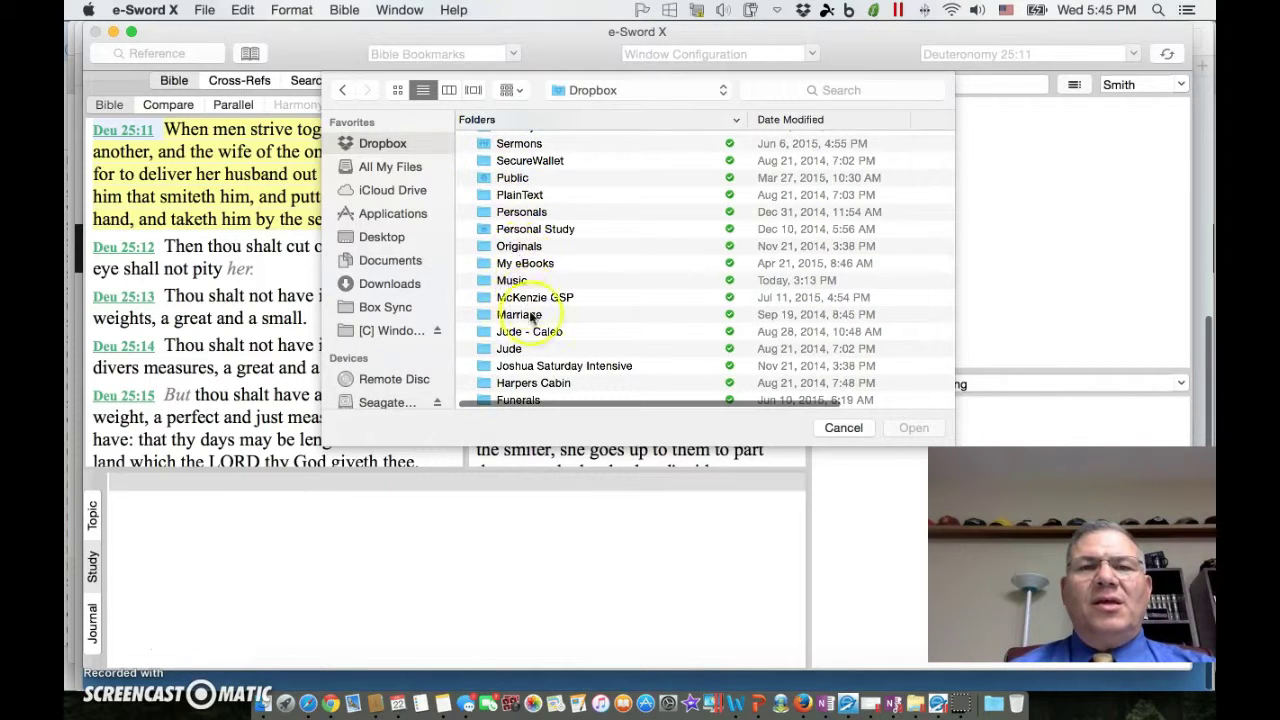
scroll(522, 292, "down", 5)
scroll(522, 292, "up", 5)
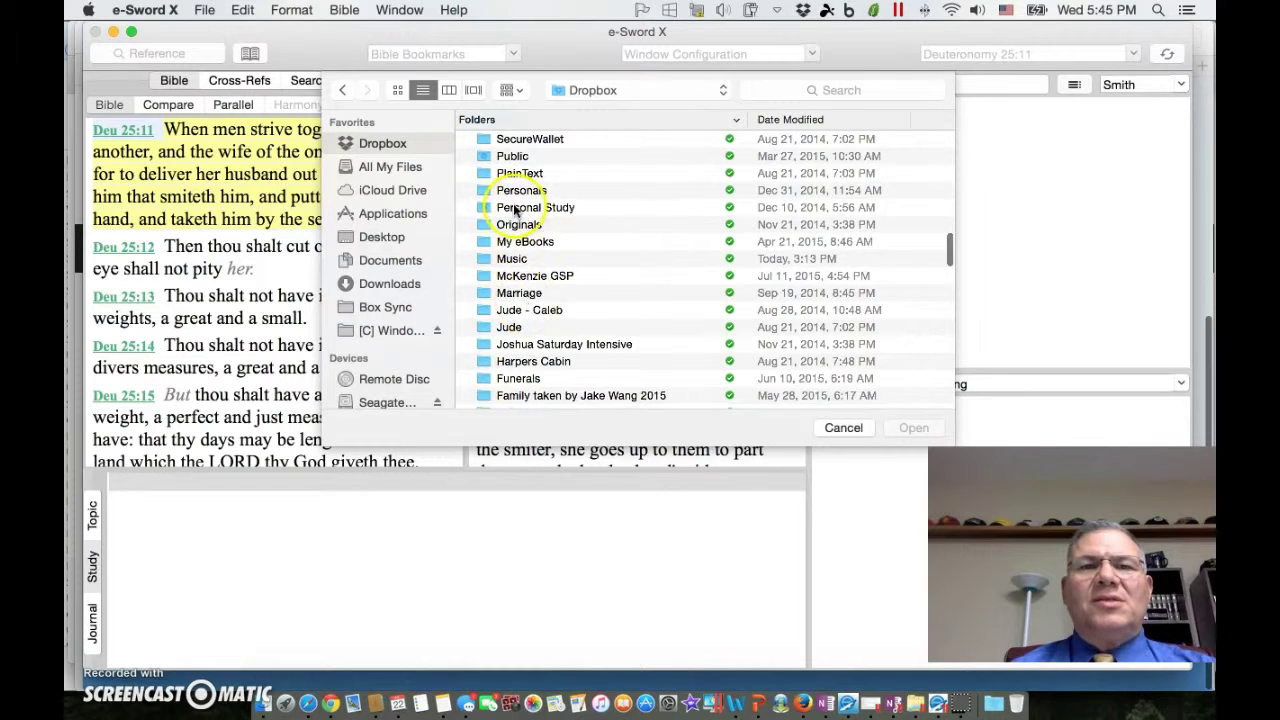
scroll(515, 210, "up", 2)
scroll(515, 210, "down", 5)
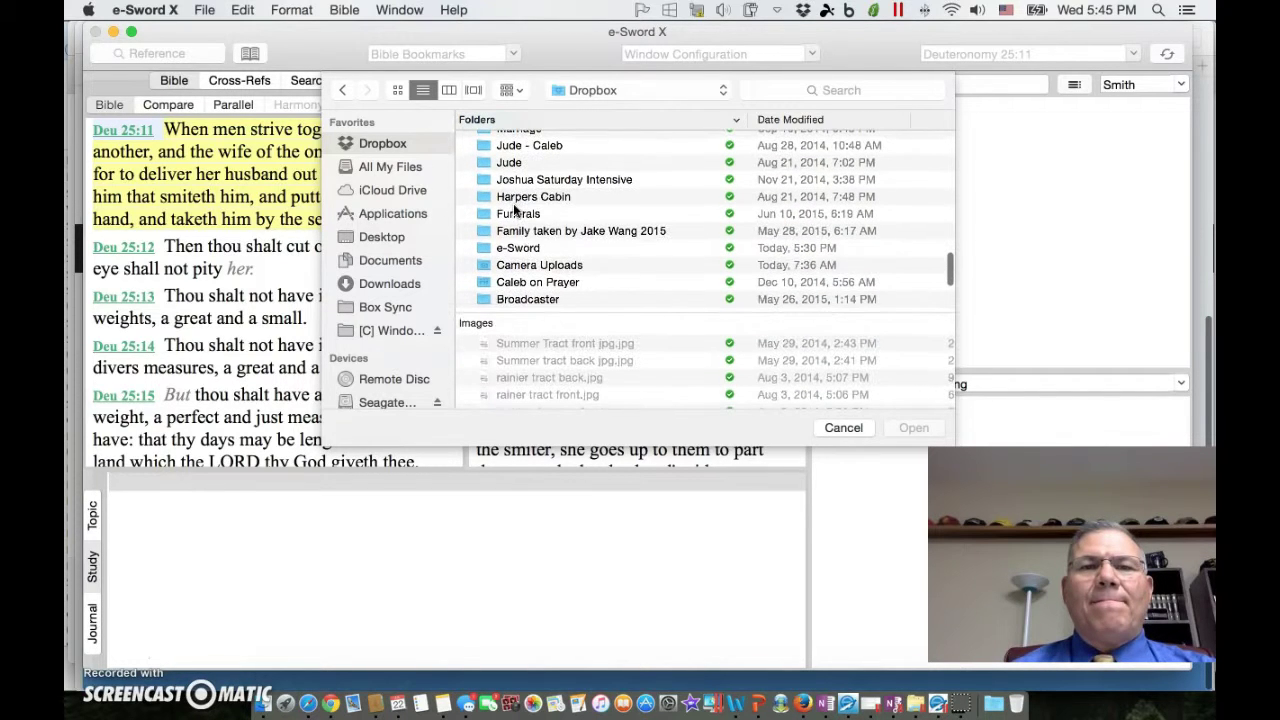
left_click(517, 250)
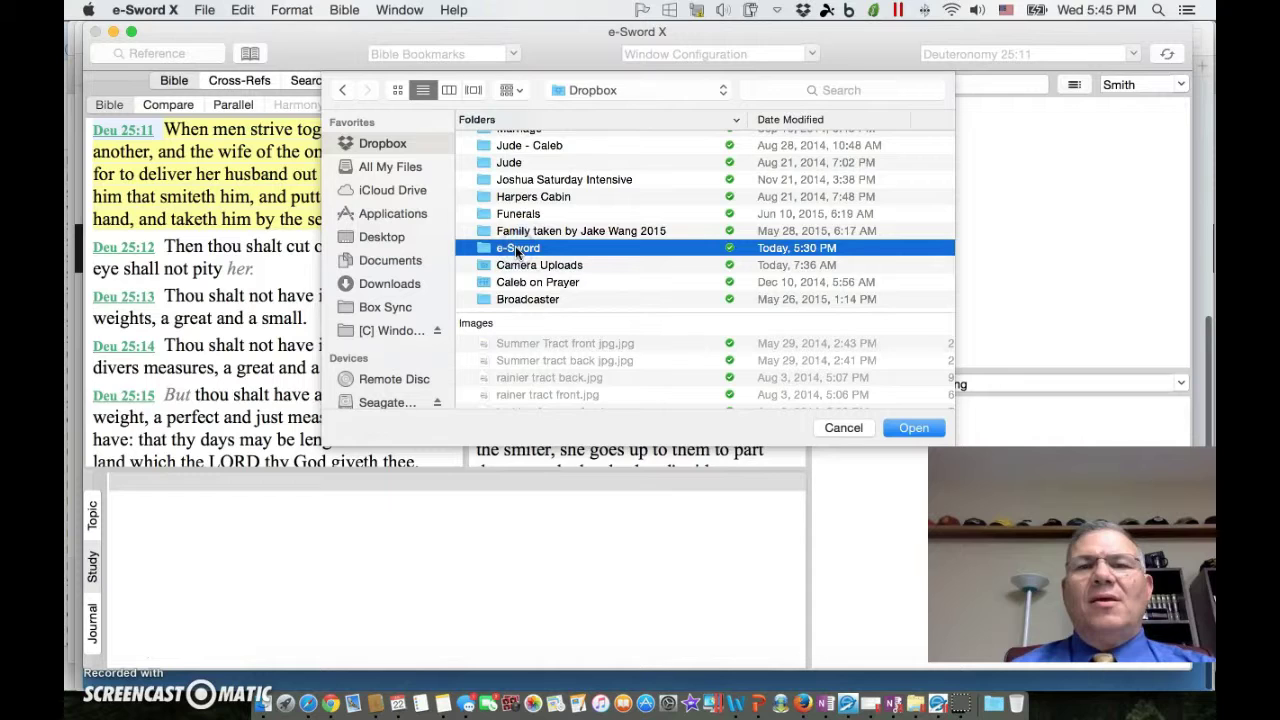
double_click(515, 246)
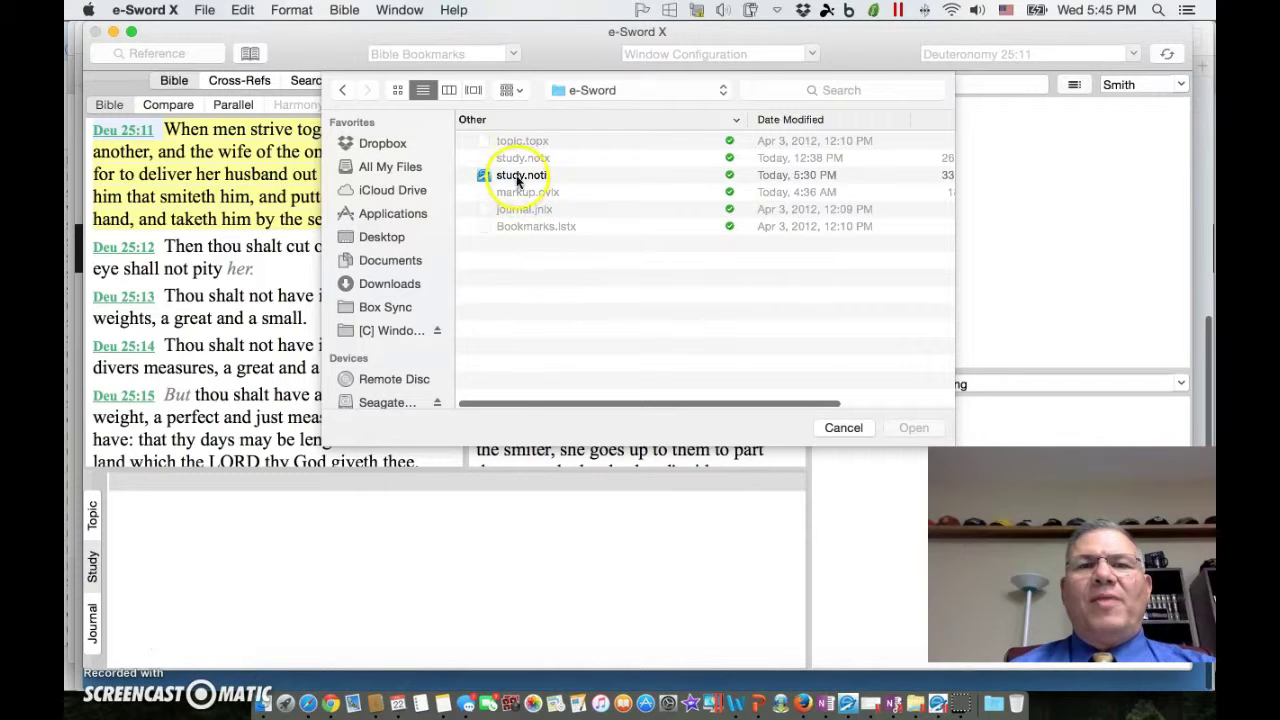
left_click(518, 179)
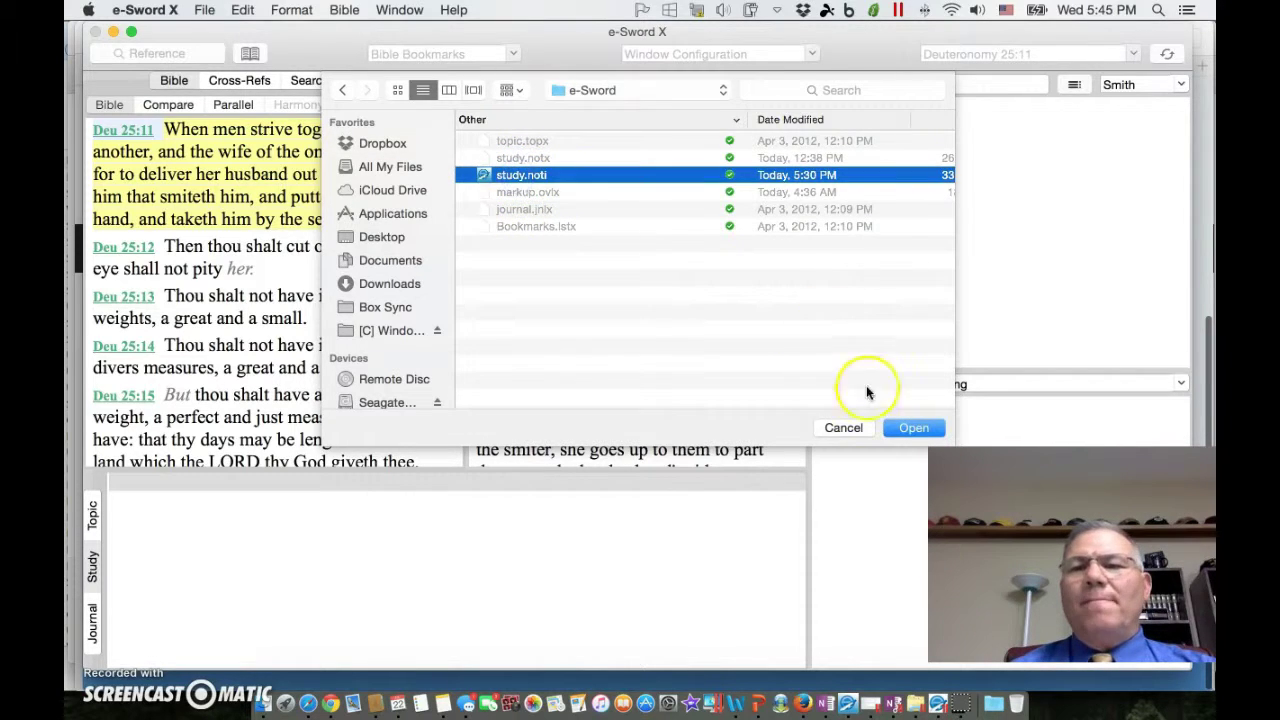
left_click(893, 425)
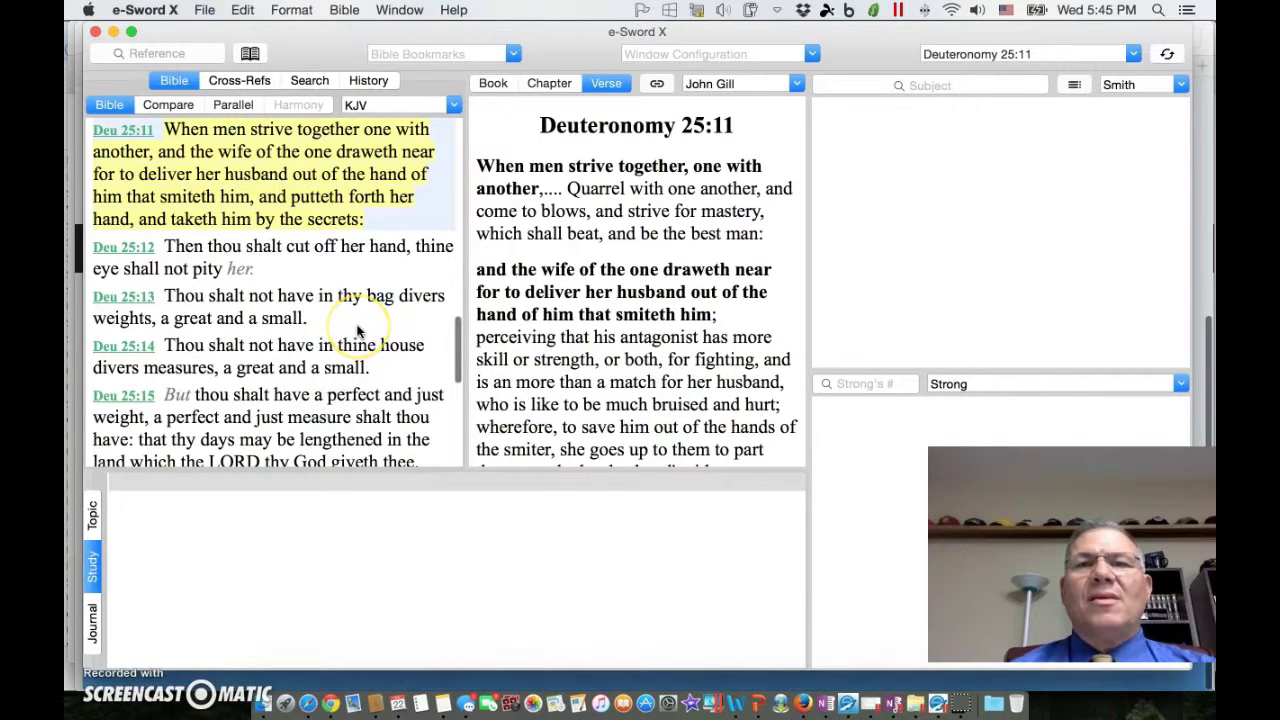
- Go to Genesis 1:1 with the verse chooser, then step through Genesis 1:2 to Genesis 1:3
scroll(357, 332, "up", 5)
scroll(357, 332, "down", 4)
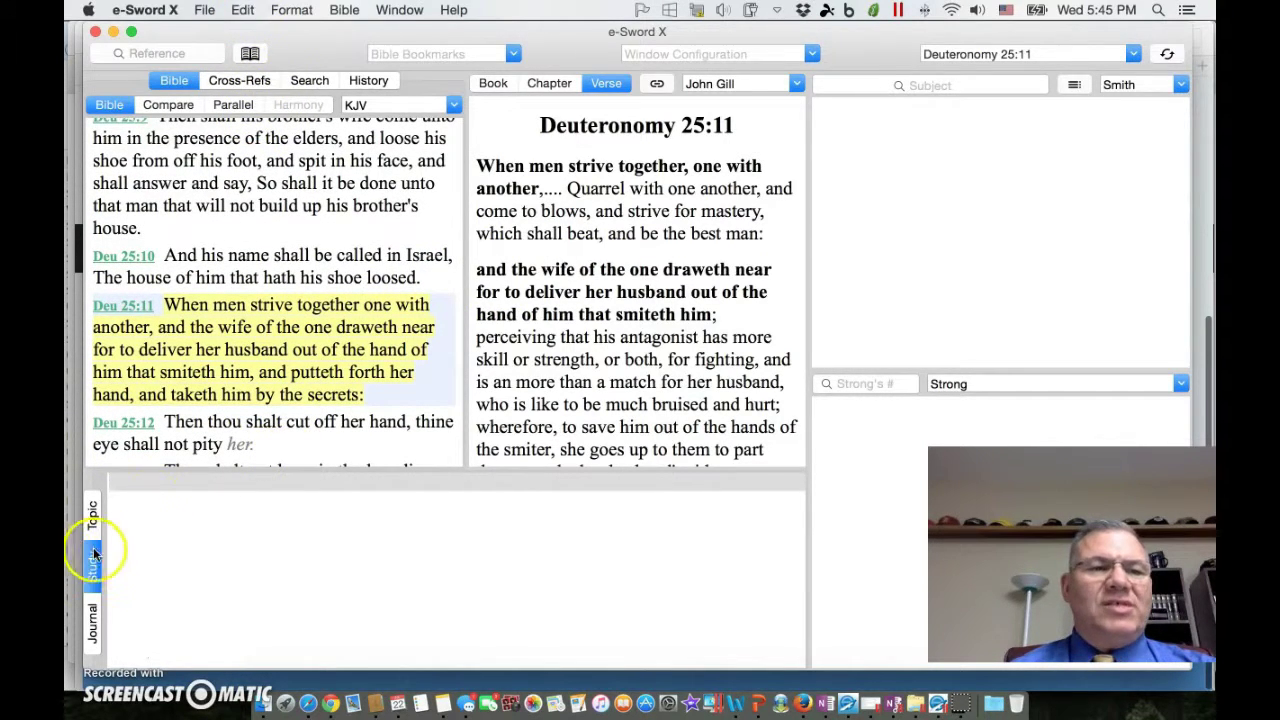
scroll(300, 320, "up", 10)
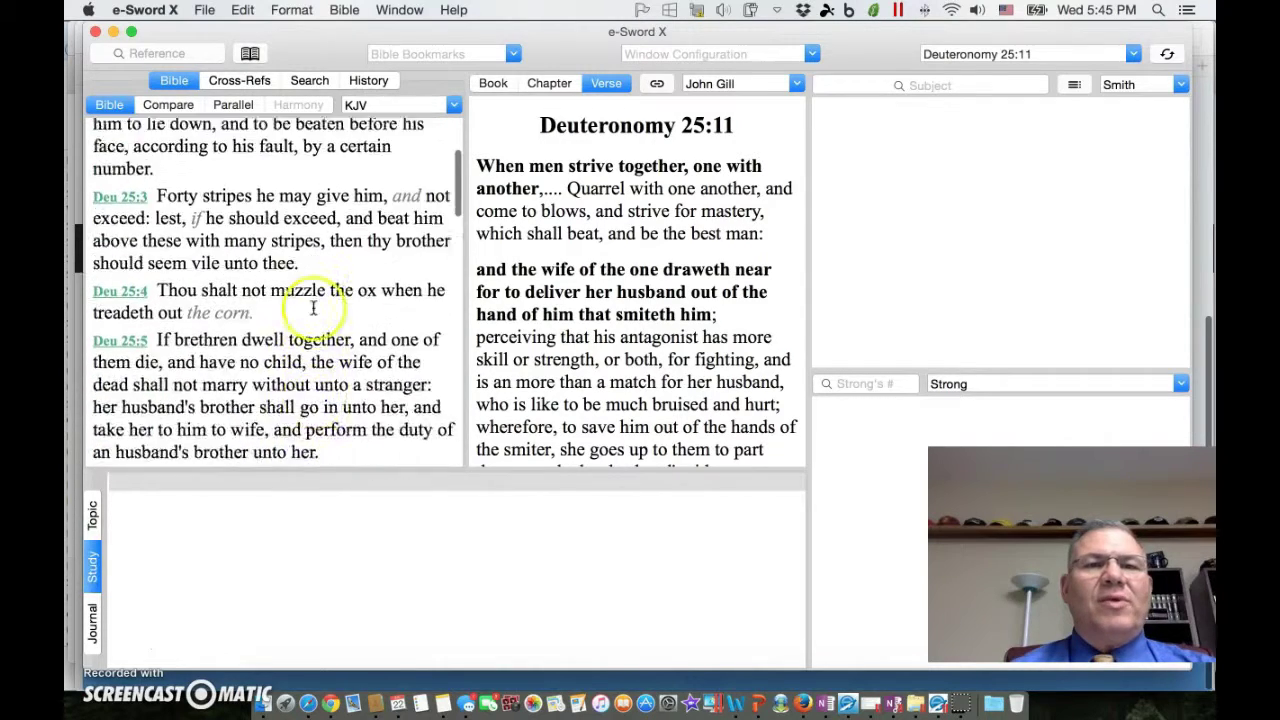
left_click(250, 55)
left_click(511, 99)
left_click(679, 102)
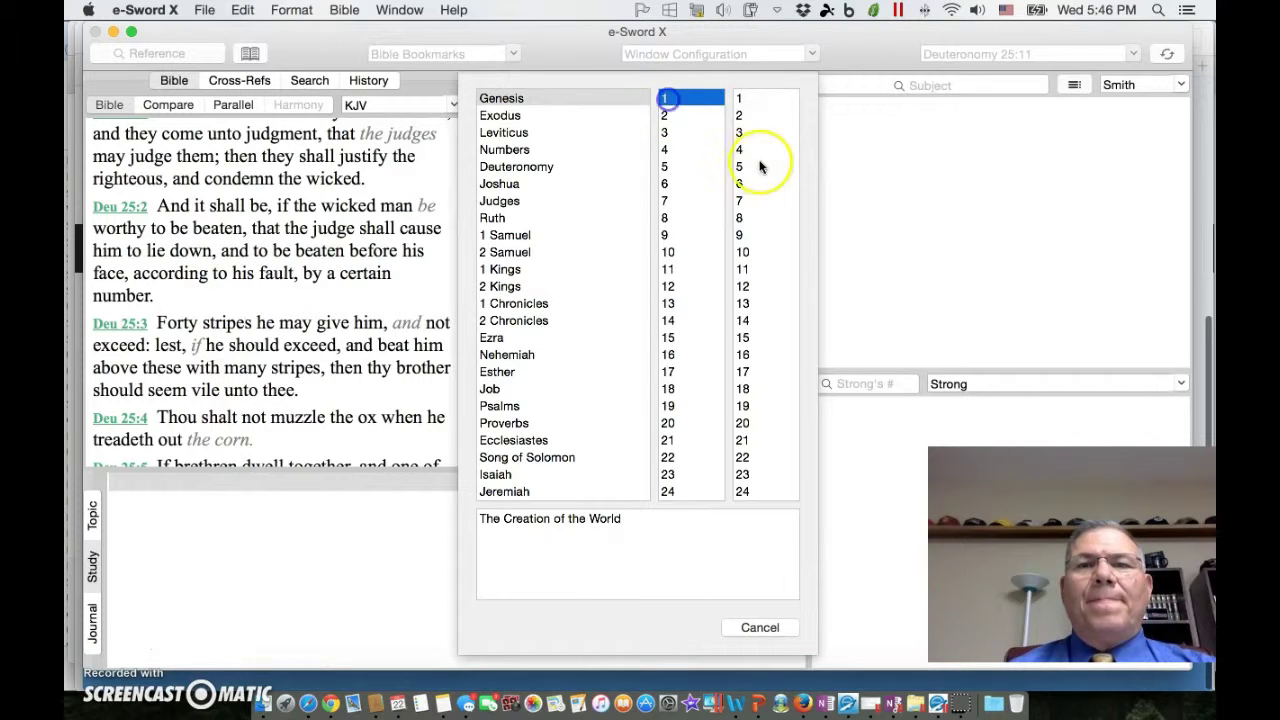
left_click(743, 99)
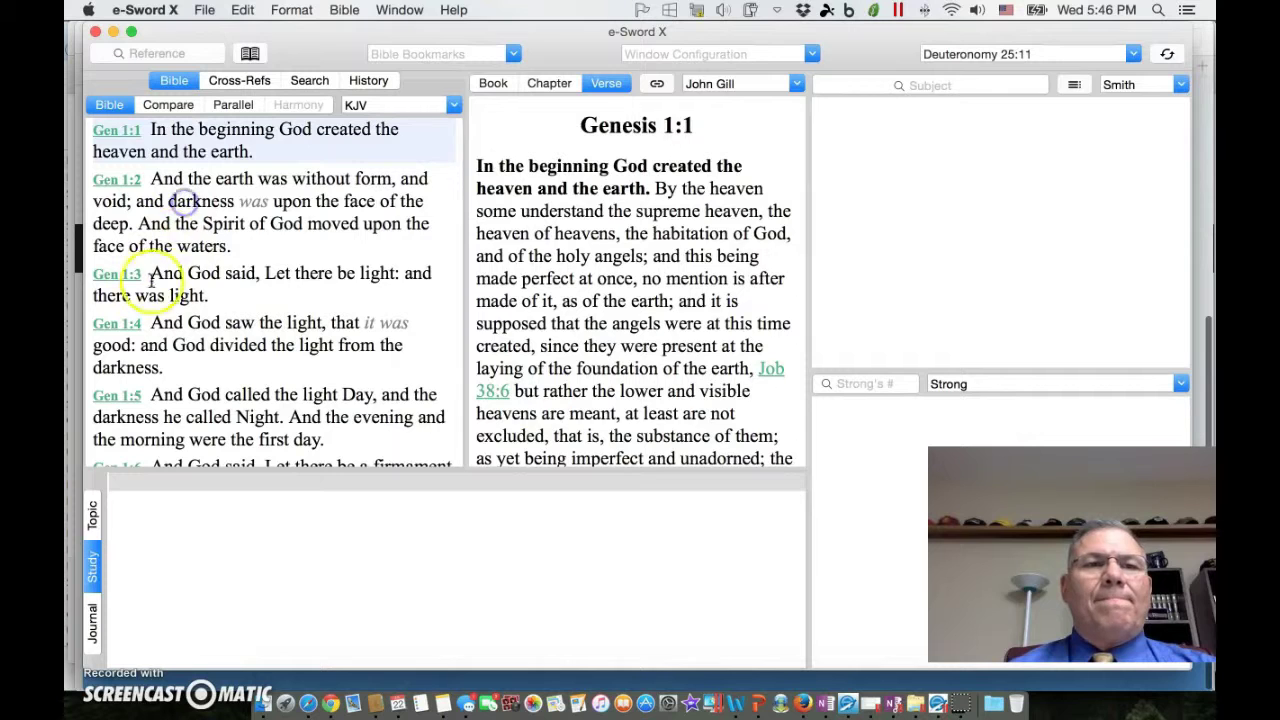
left_click(121, 179)
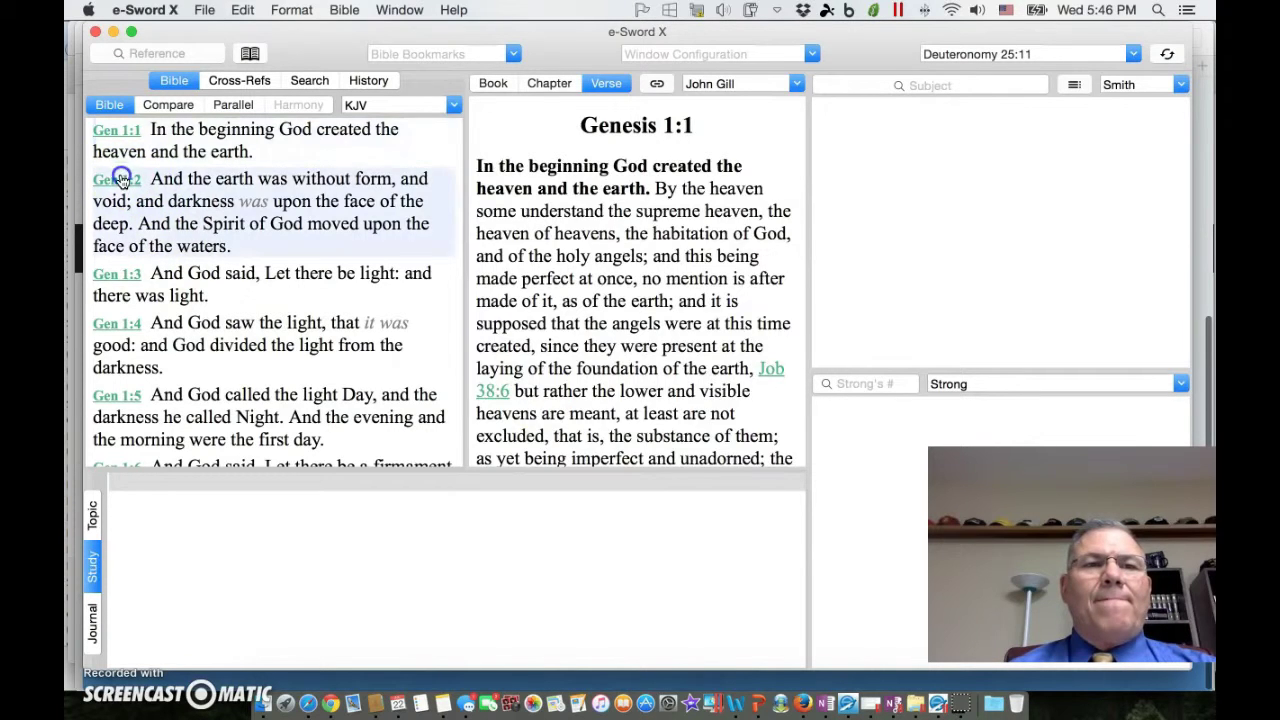
left_click(116, 274)
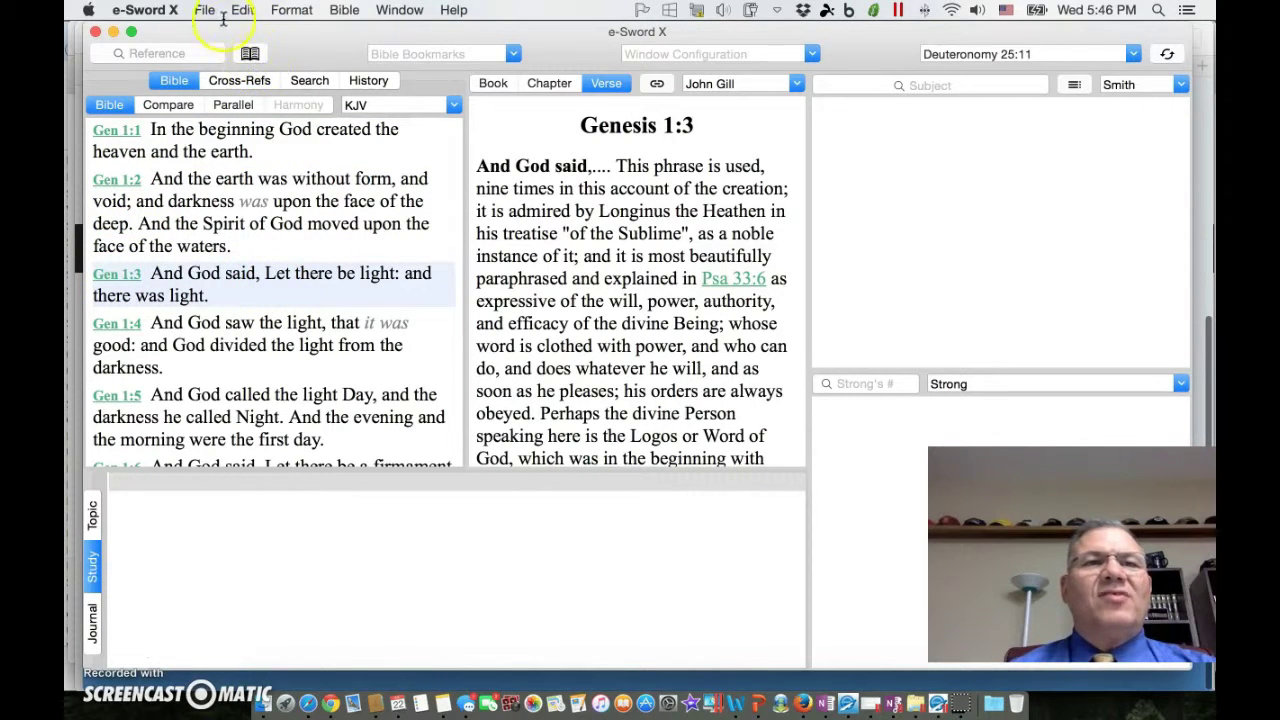
- Start a user-file import and open the e-Sword folder in Dropbox
left_click(197, 9)
mouse_move(290, 48)
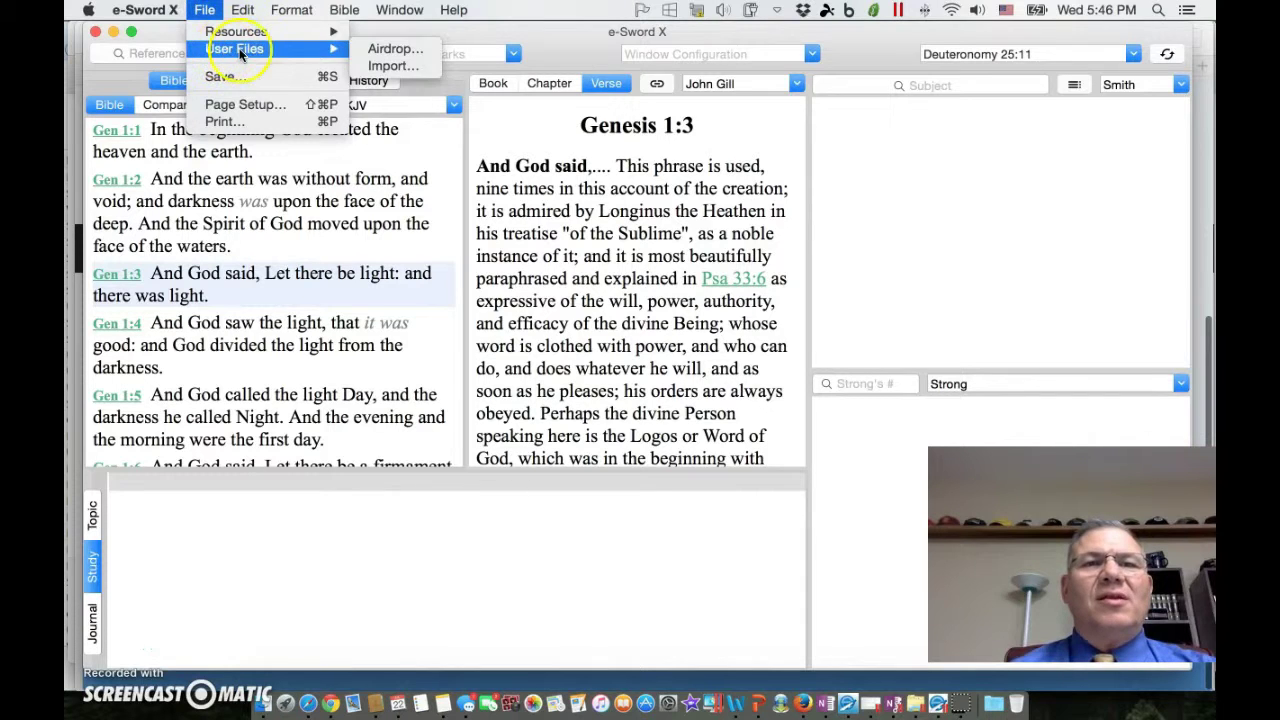
left_click(404, 68)
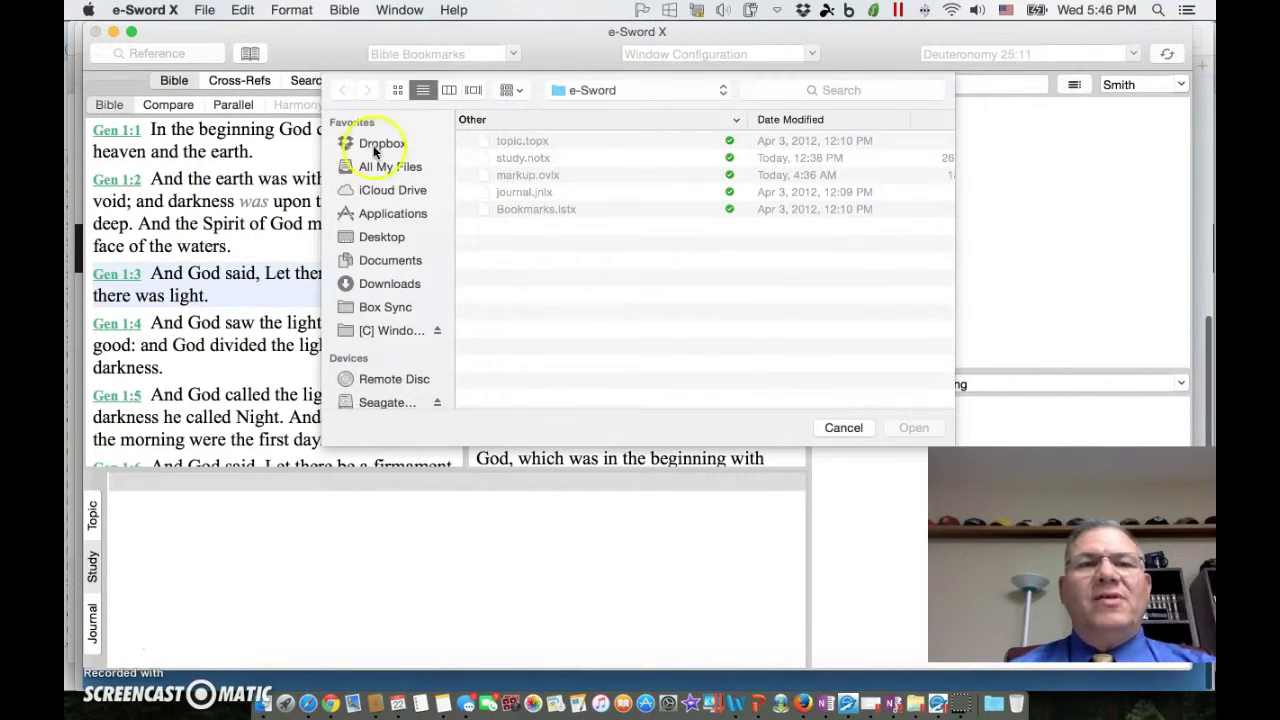
left_click(371, 144)
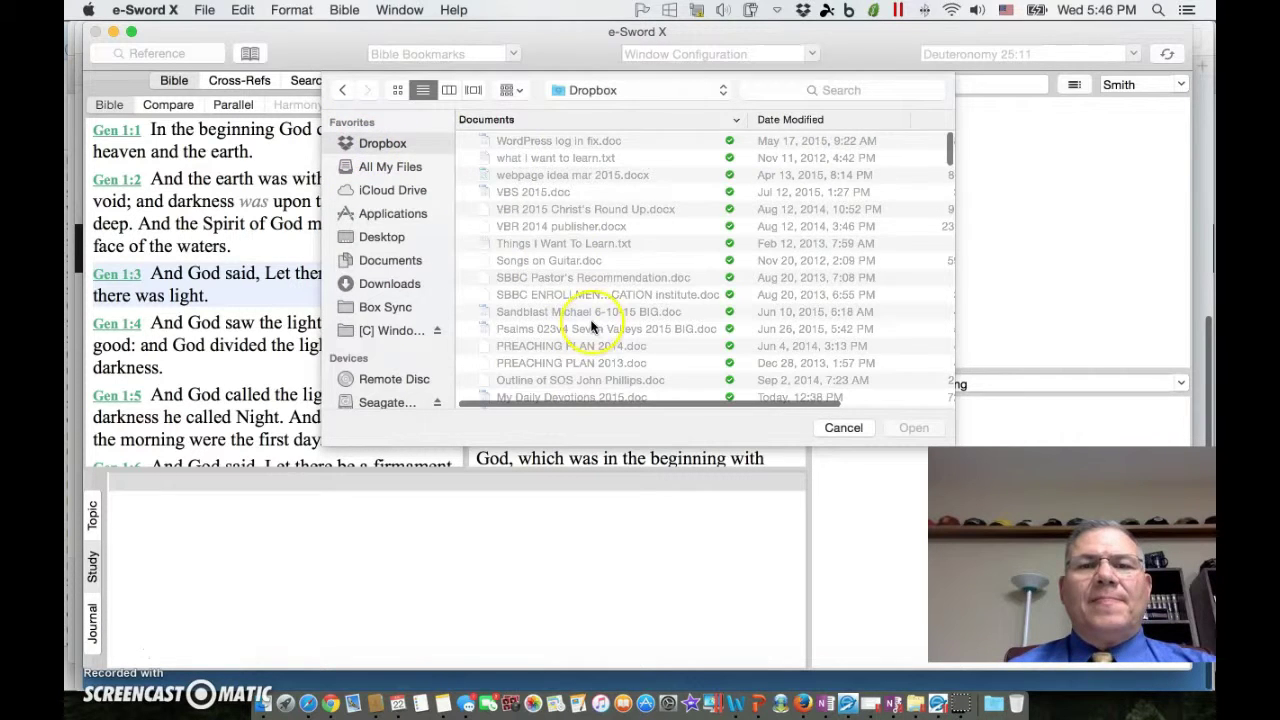
scroll(591, 326, "down", 15)
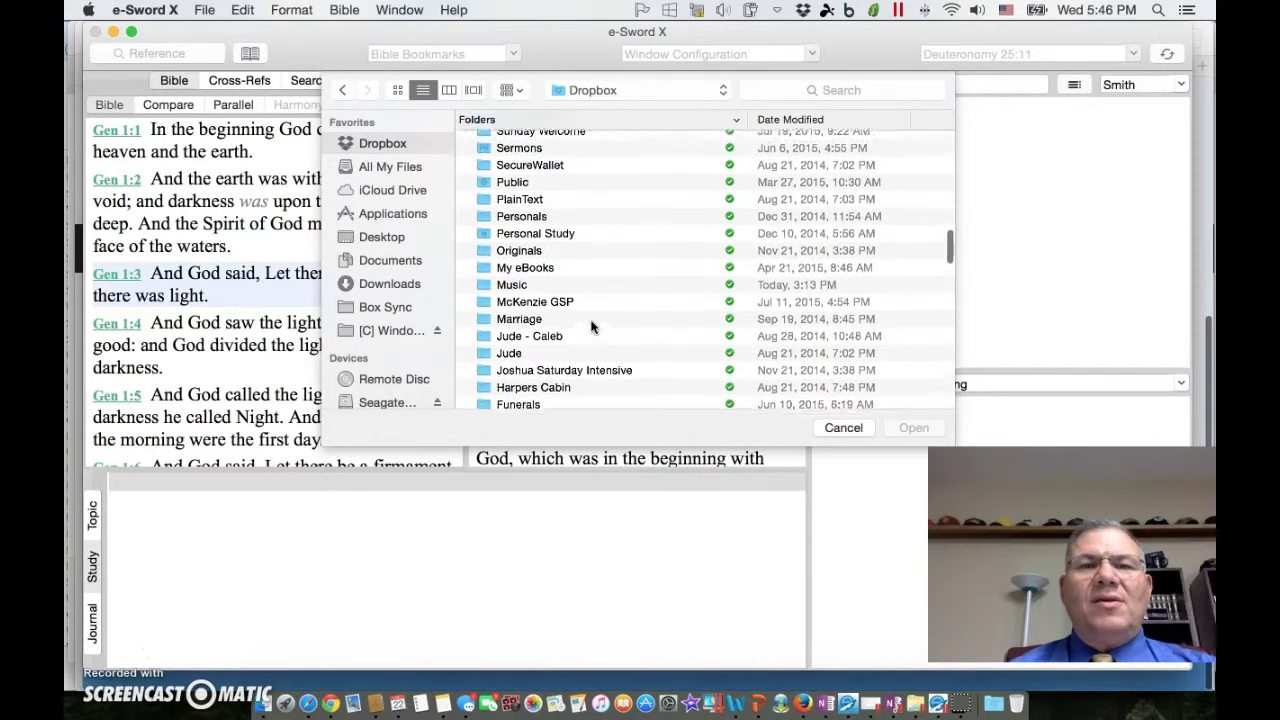
scroll(591, 326, "up", 2)
scroll(591, 326, "down", 5)
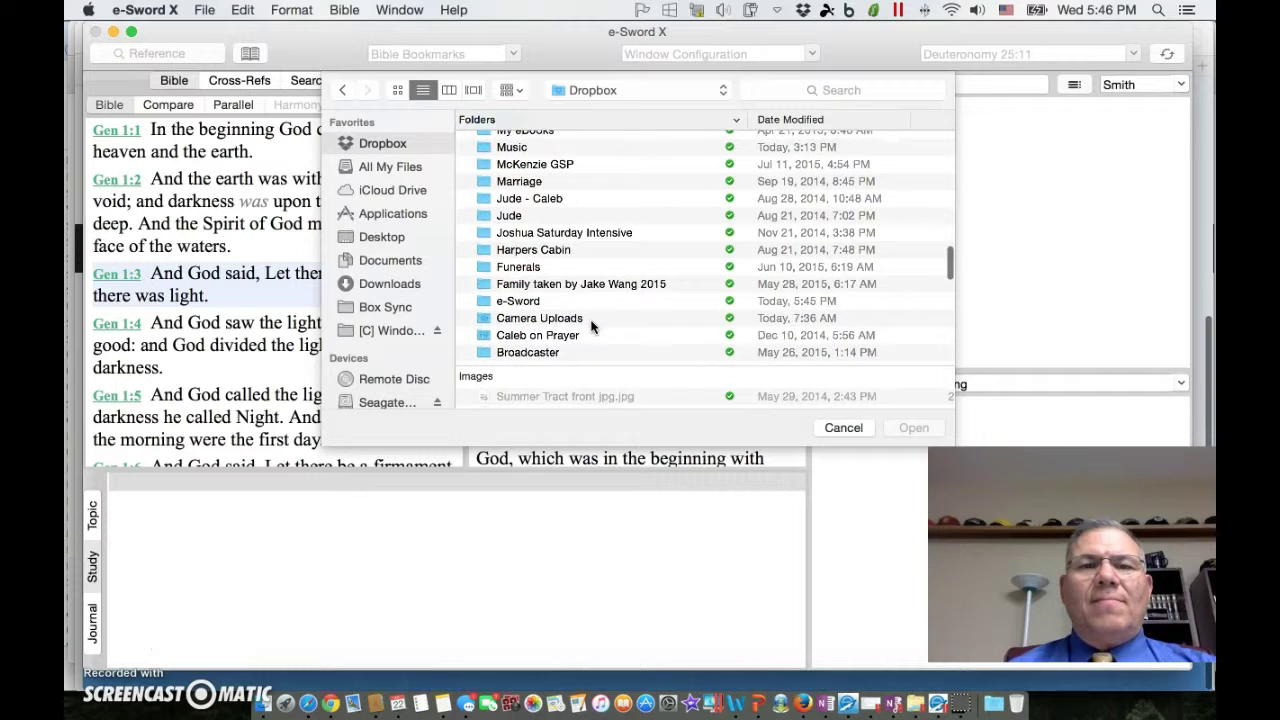
left_click(500, 300)
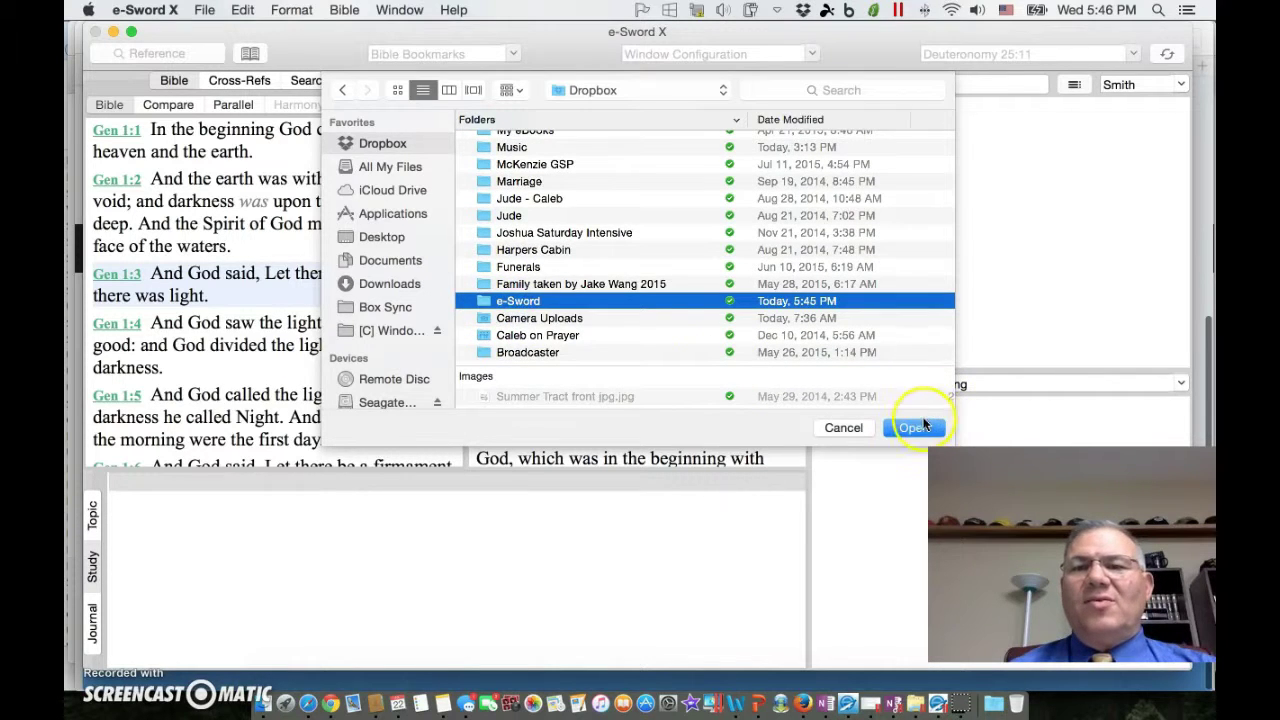
left_click(913, 430)
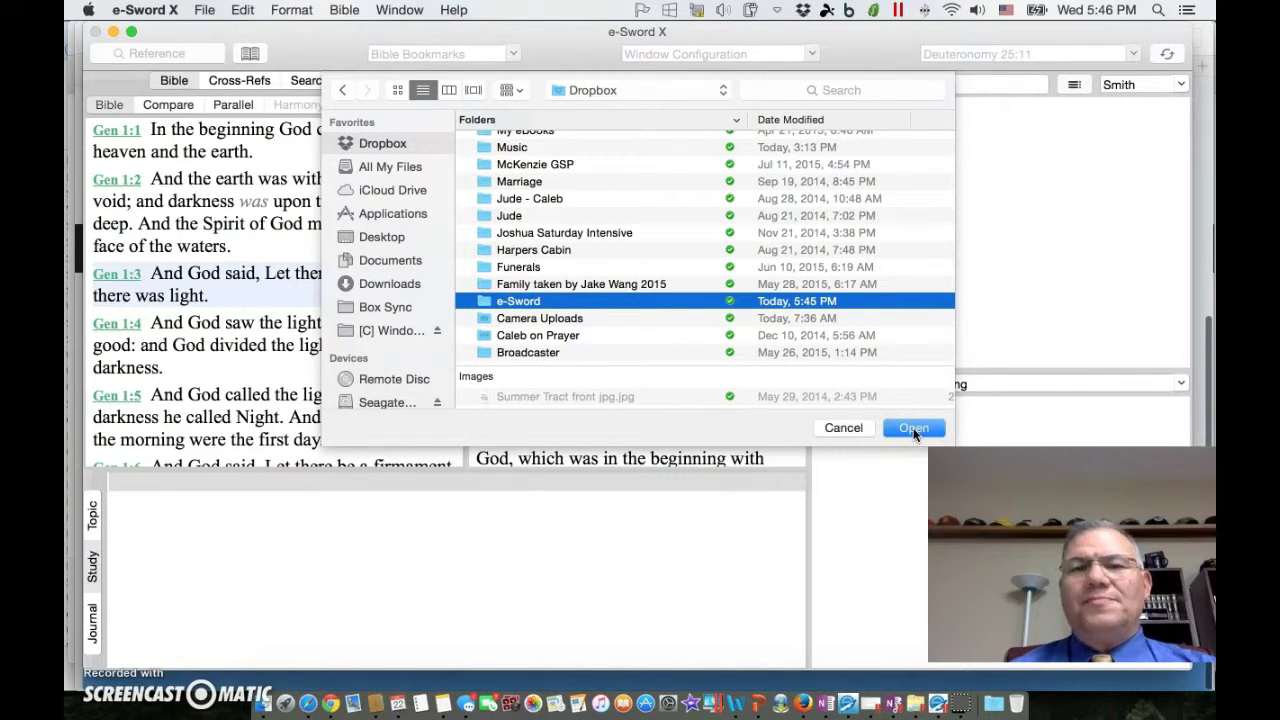
double_click(510, 300)
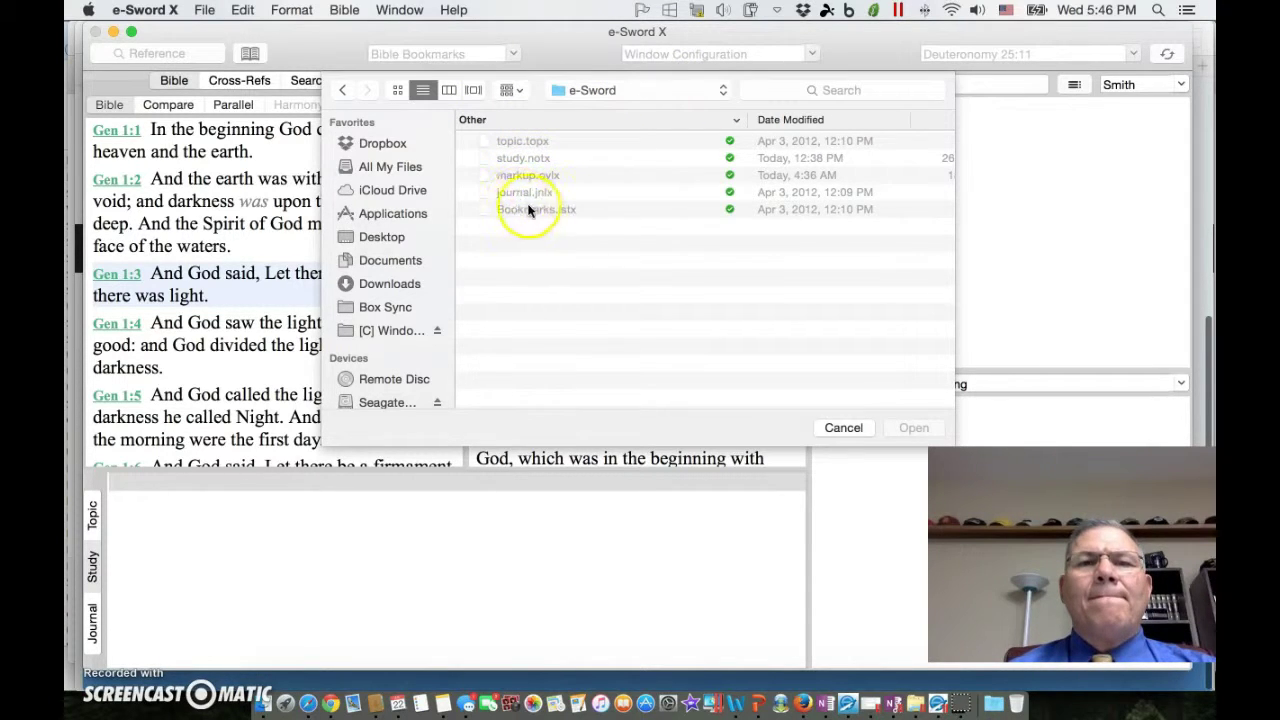
- Go back to Dropbox and reopen the e-Sword folder, listing study.notx, topic.topx and the other user files
left_click(380, 150)
scroll(547, 254, "down", 15)
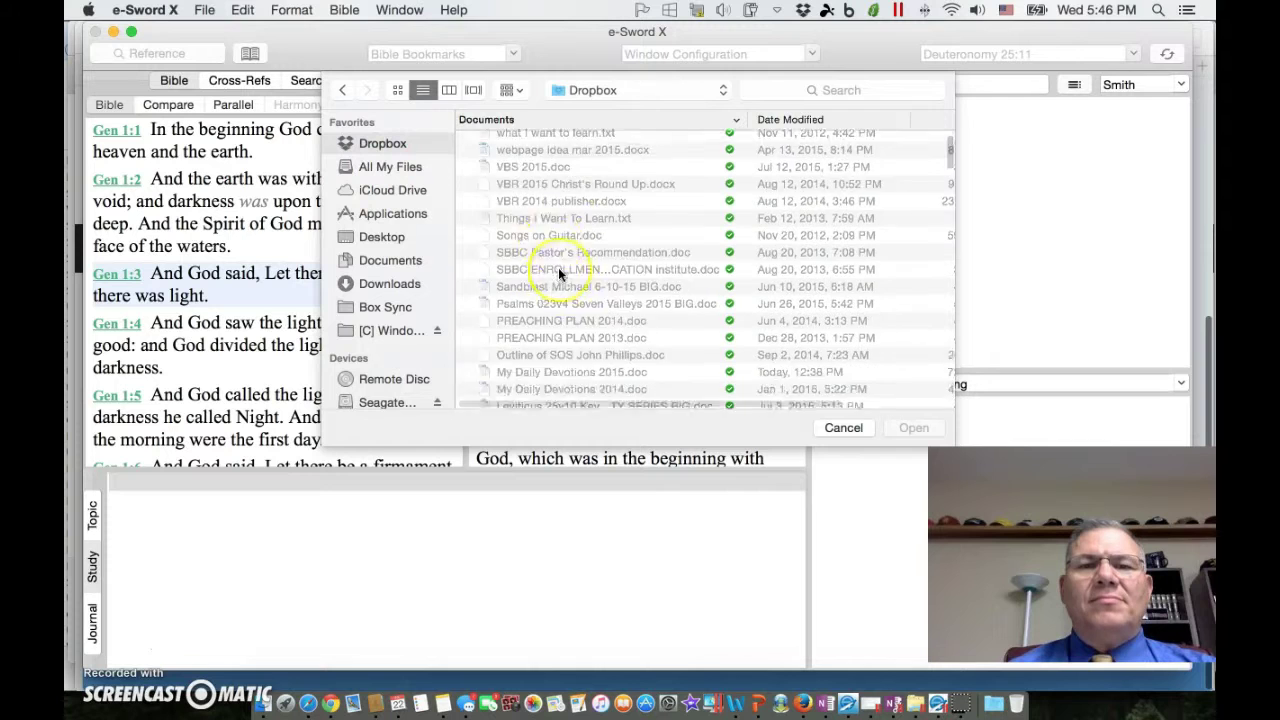
scroll(560, 272, "down", 5)
scroll(558, 267, "down", 5)
double_click(517, 335)
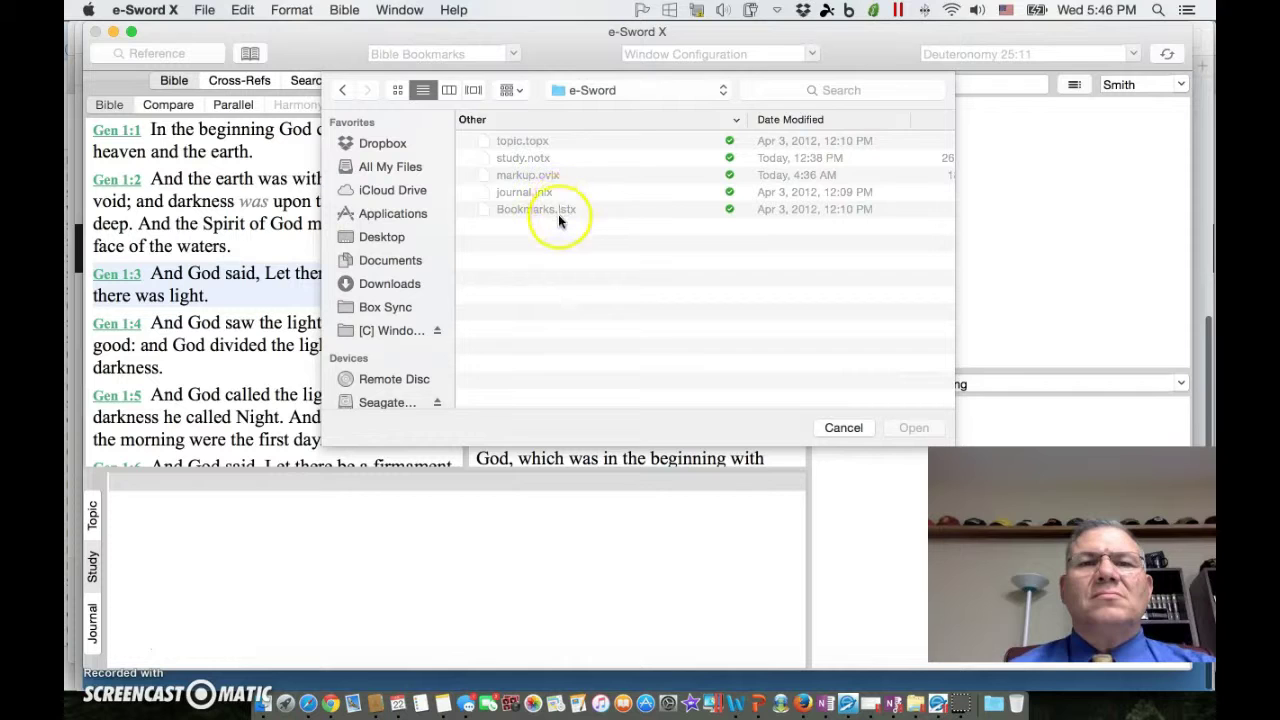
left_click(479, 135)
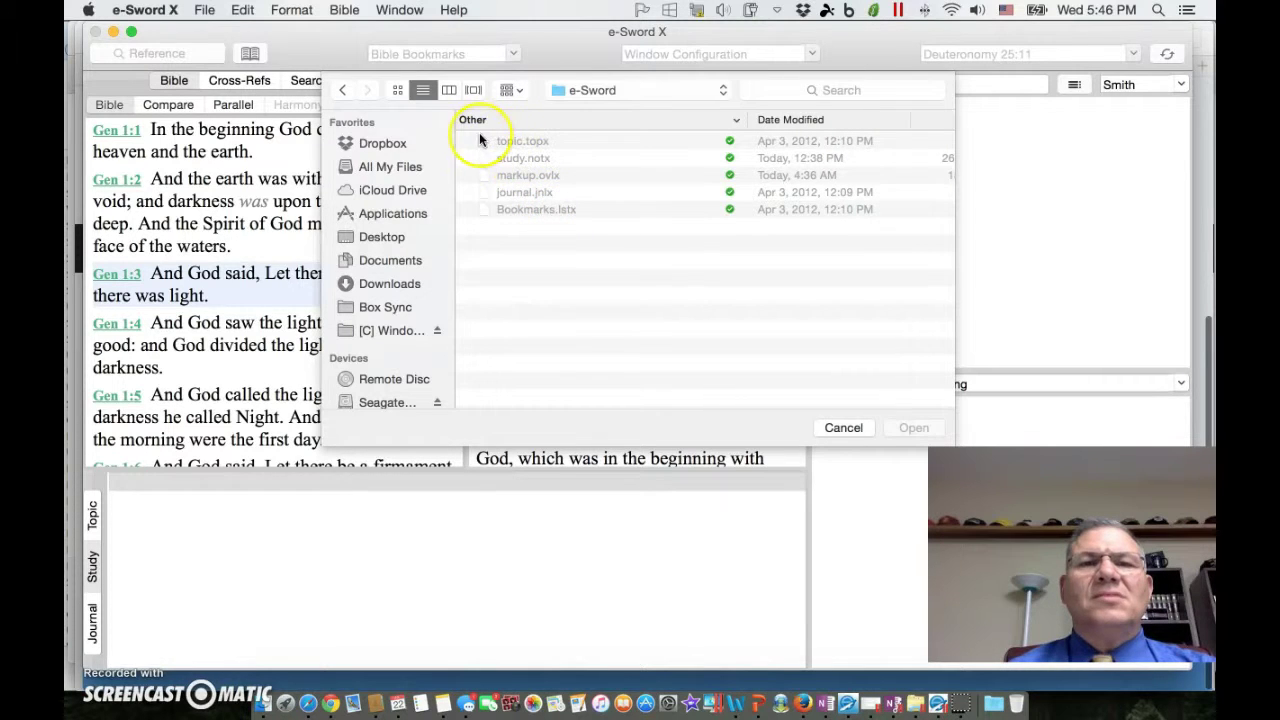
- Close the import dialog and show John Gill's commentary on Genesis 1:4 through 1:8
left_click(845, 428)
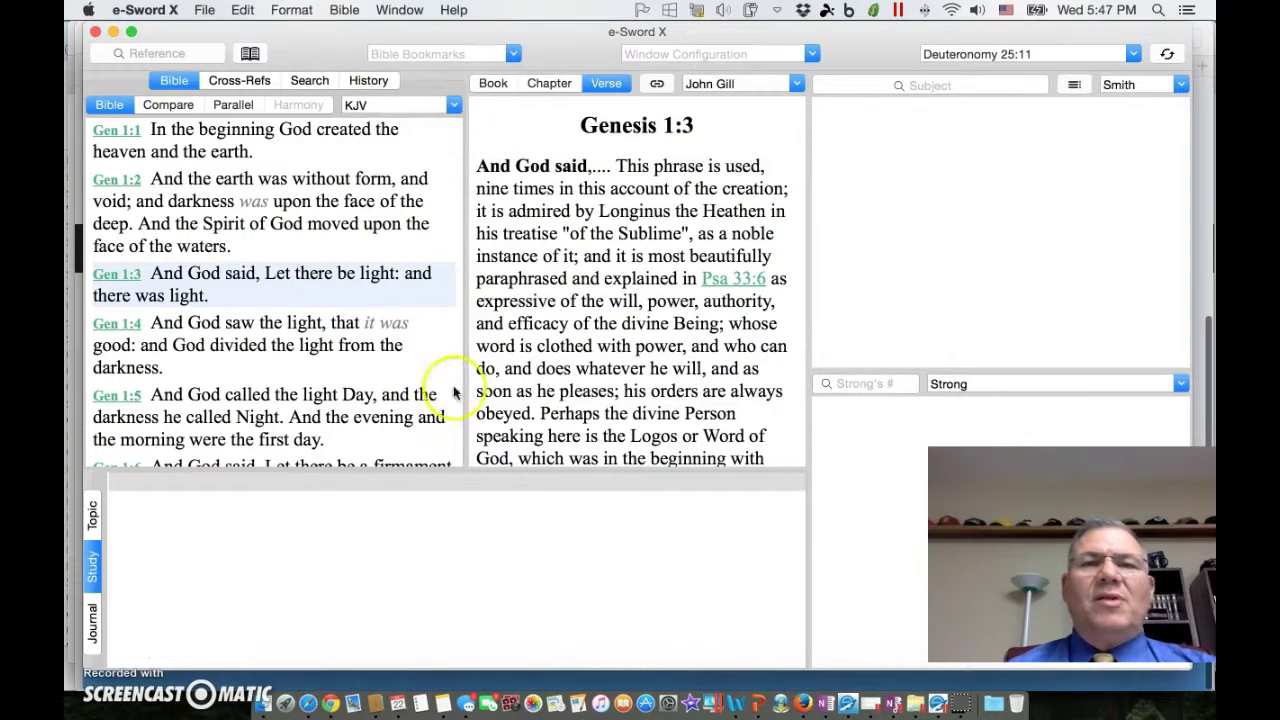
left_click(117, 323)
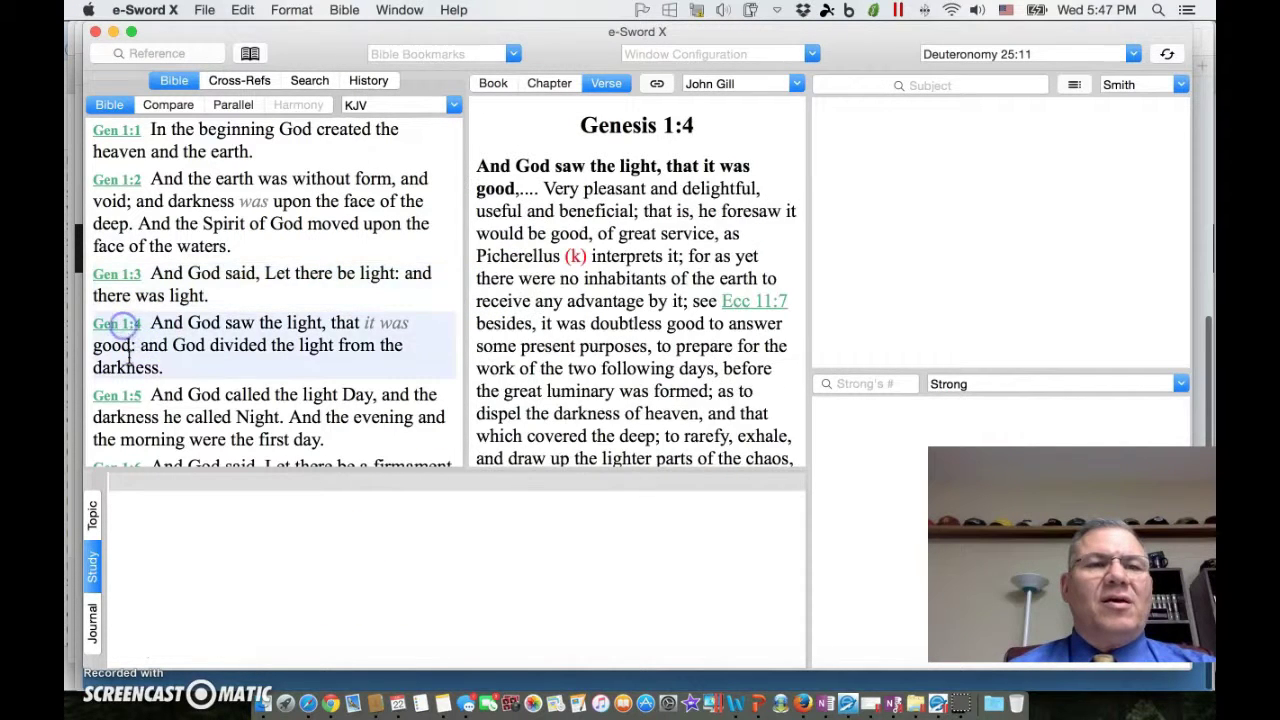
left_click(127, 397)
scroll(200, 330, "down", 5)
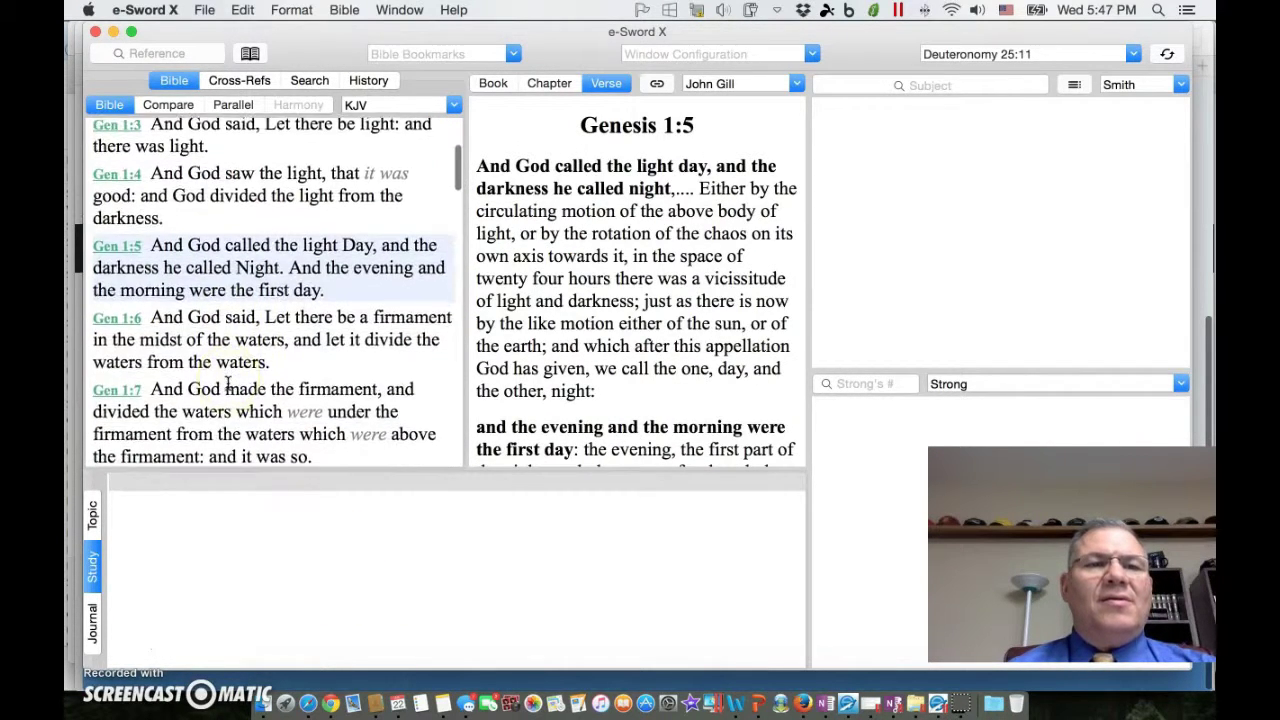
left_click(116, 199)
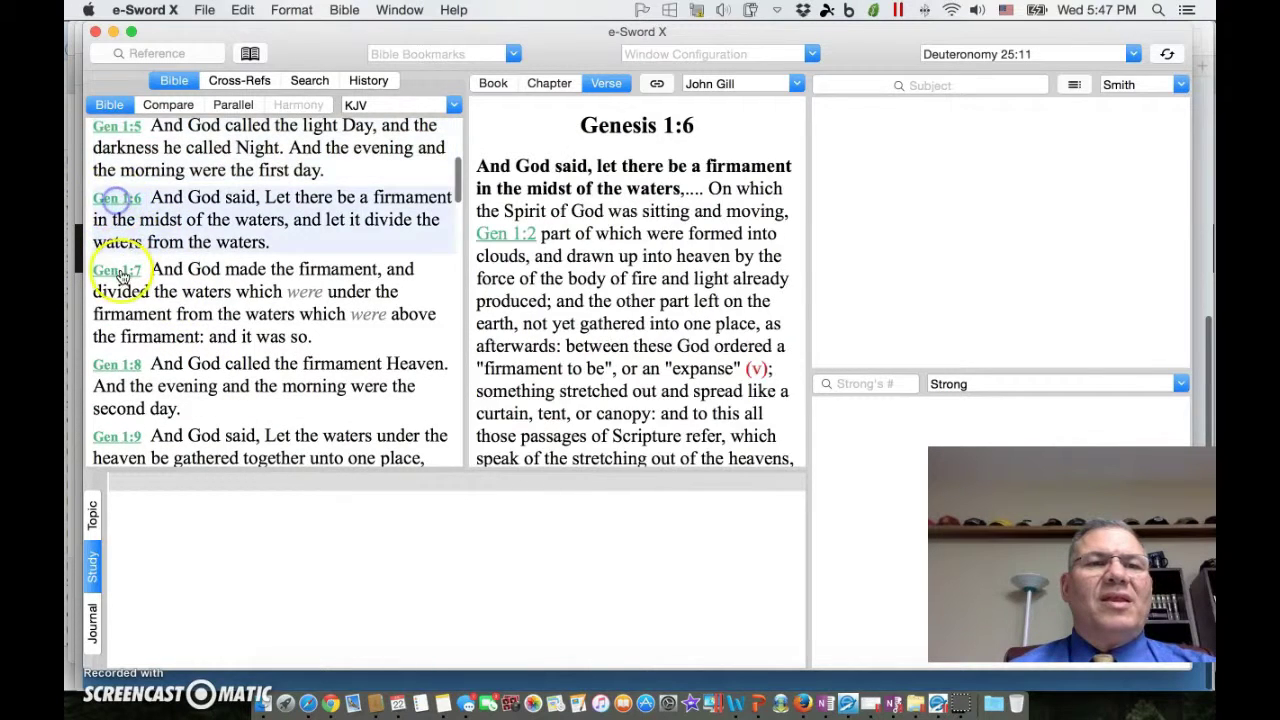
left_click(116, 270)
left_click(120, 366)
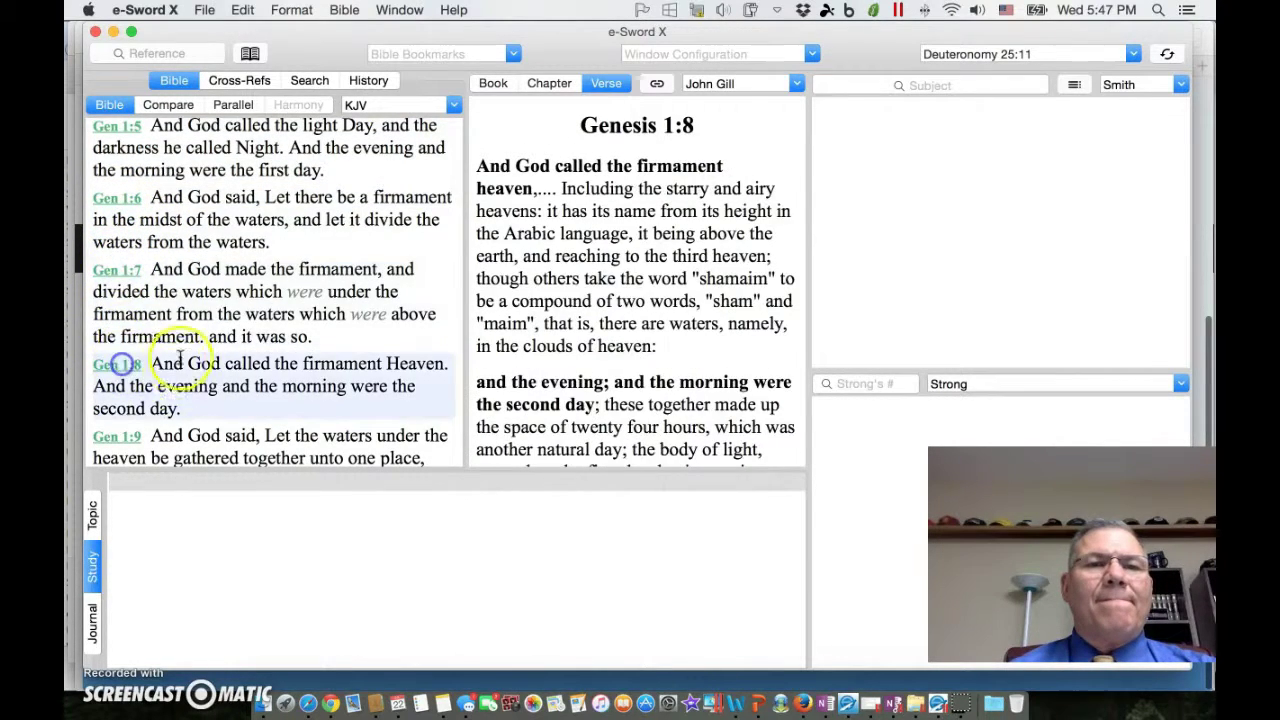
- Step the commentary through Genesis 1:9 to Genesis 1:17
scroll(120, 300, "down", 4)
left_click(111, 256)
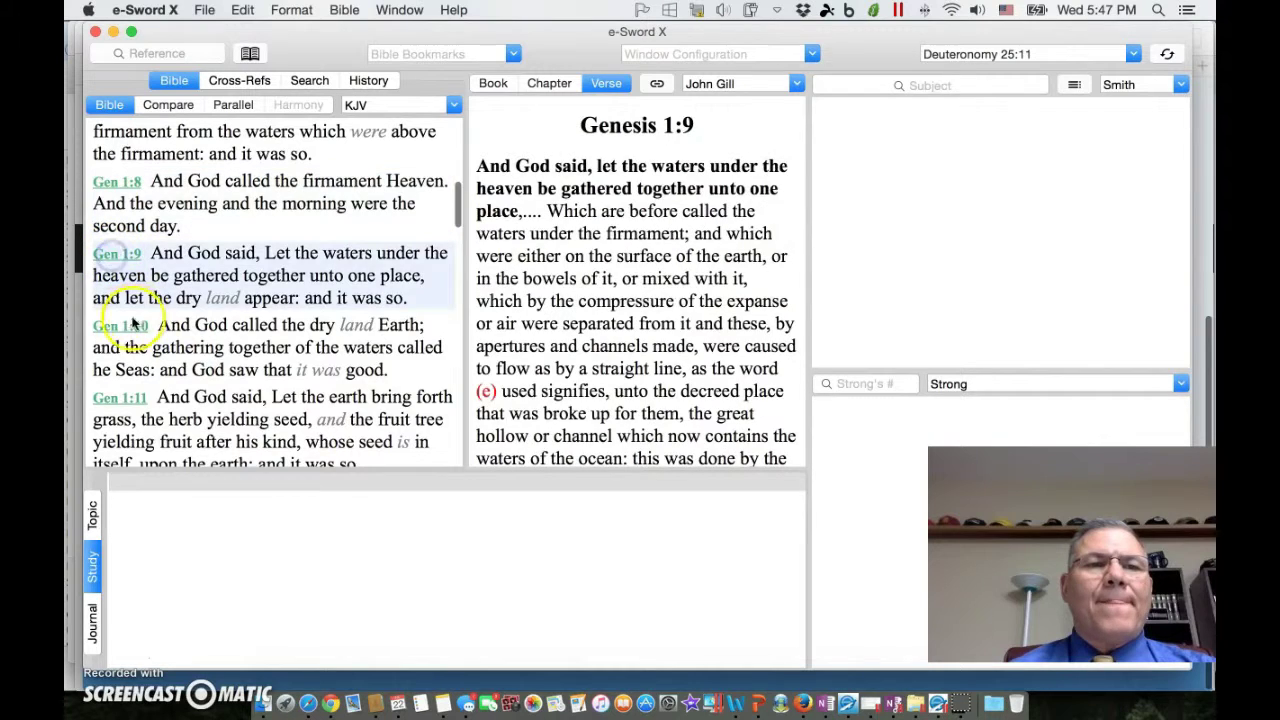
left_click(128, 328)
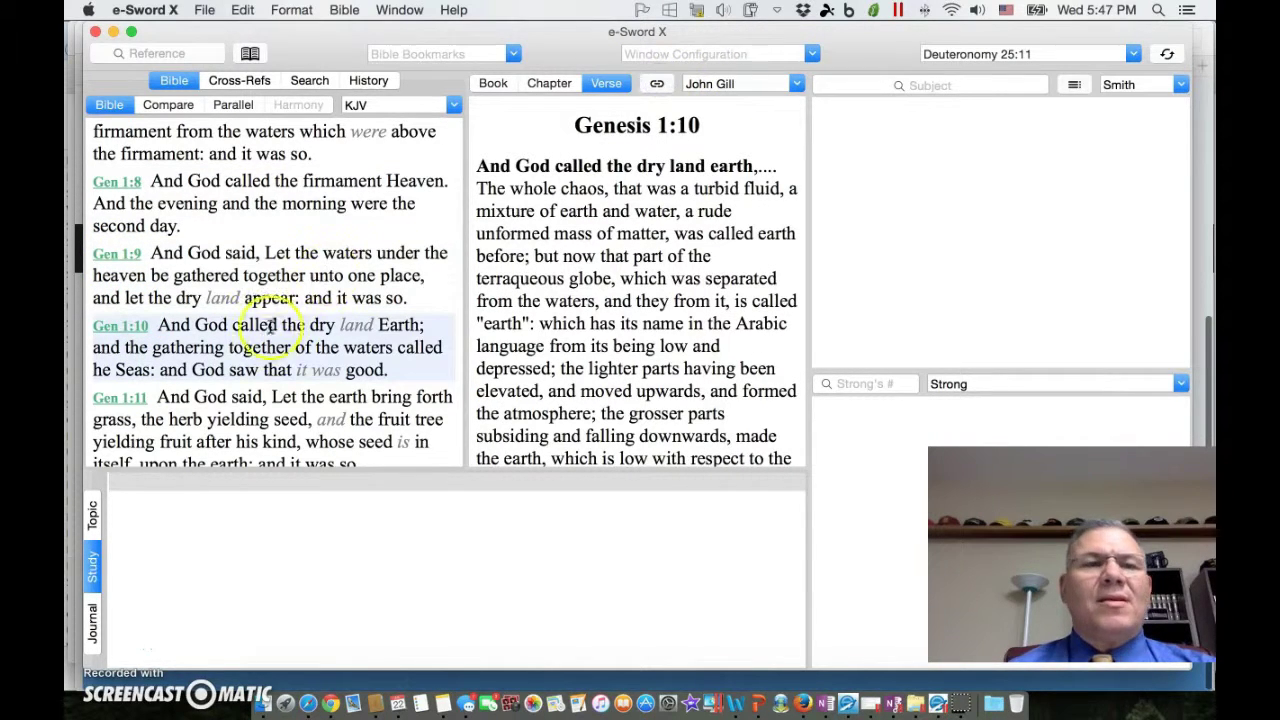
left_click(120, 398)
scroll(266, 362, "down", 3)
scroll(266, 362, "down", 4)
left_click(120, 231)
left_click(124, 323)
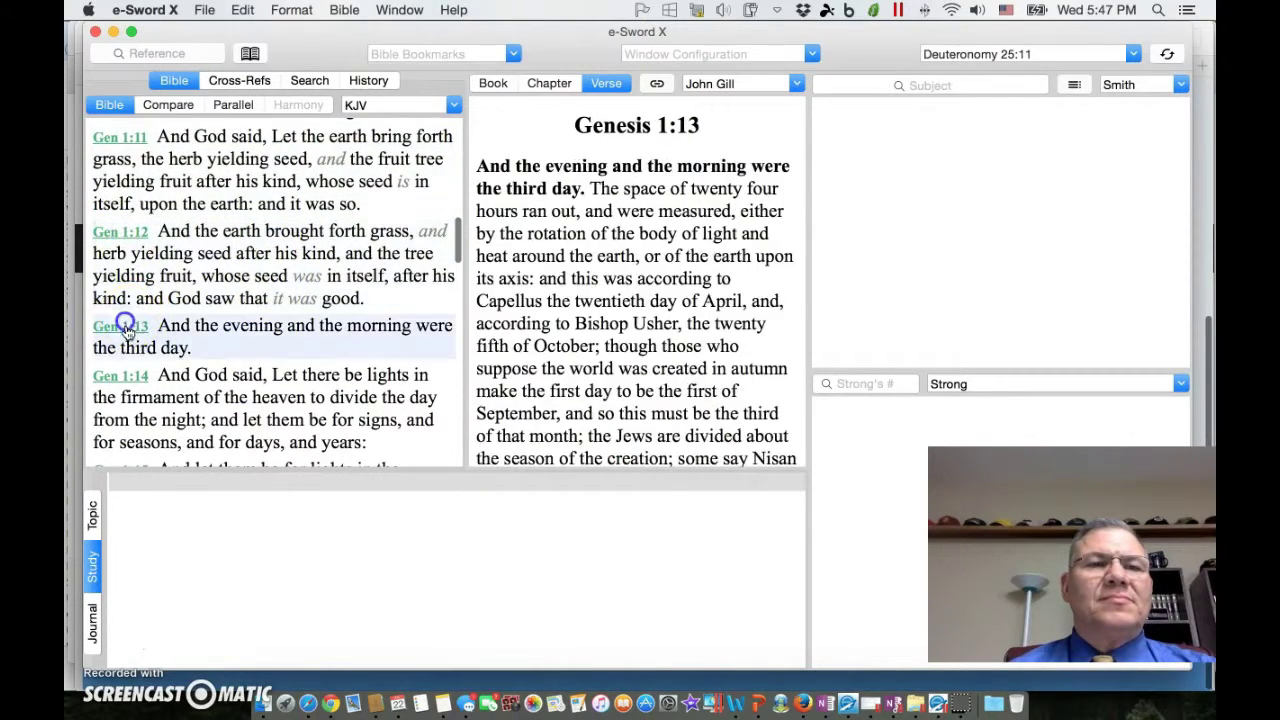
left_click(130, 380)
scroll(150, 360, "down", 5)
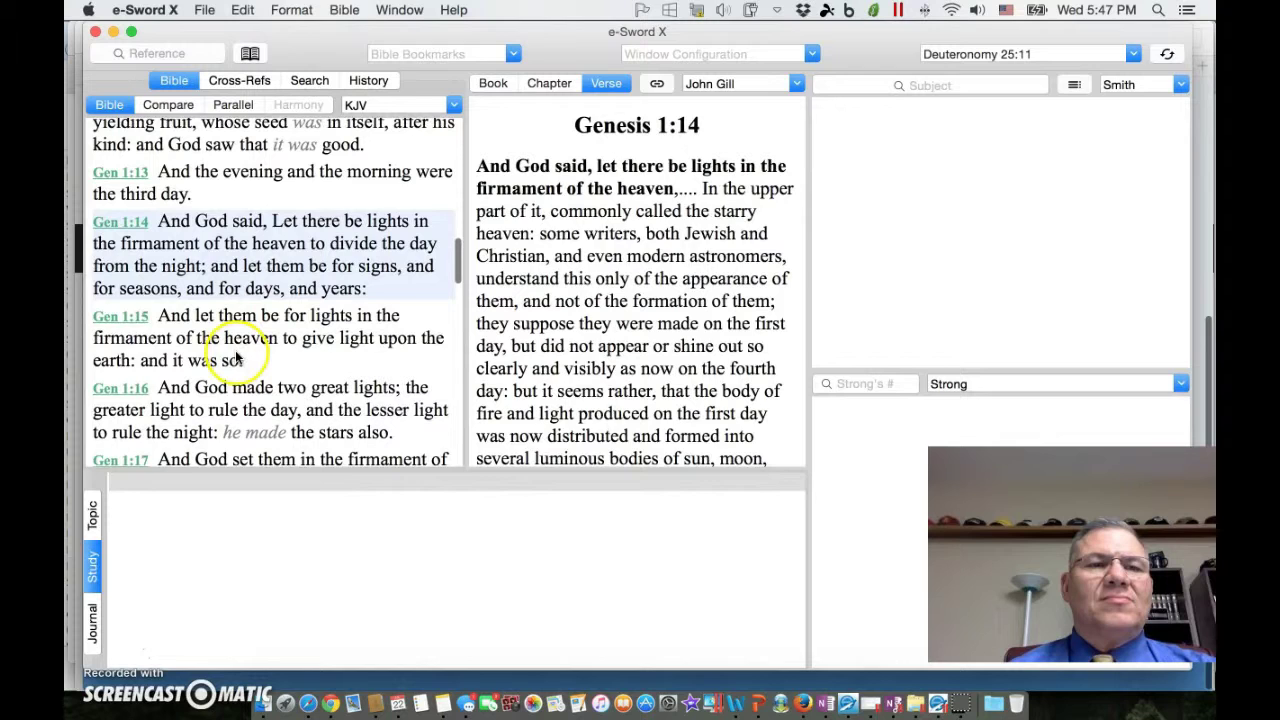
left_click(133, 314)
left_click(129, 387)
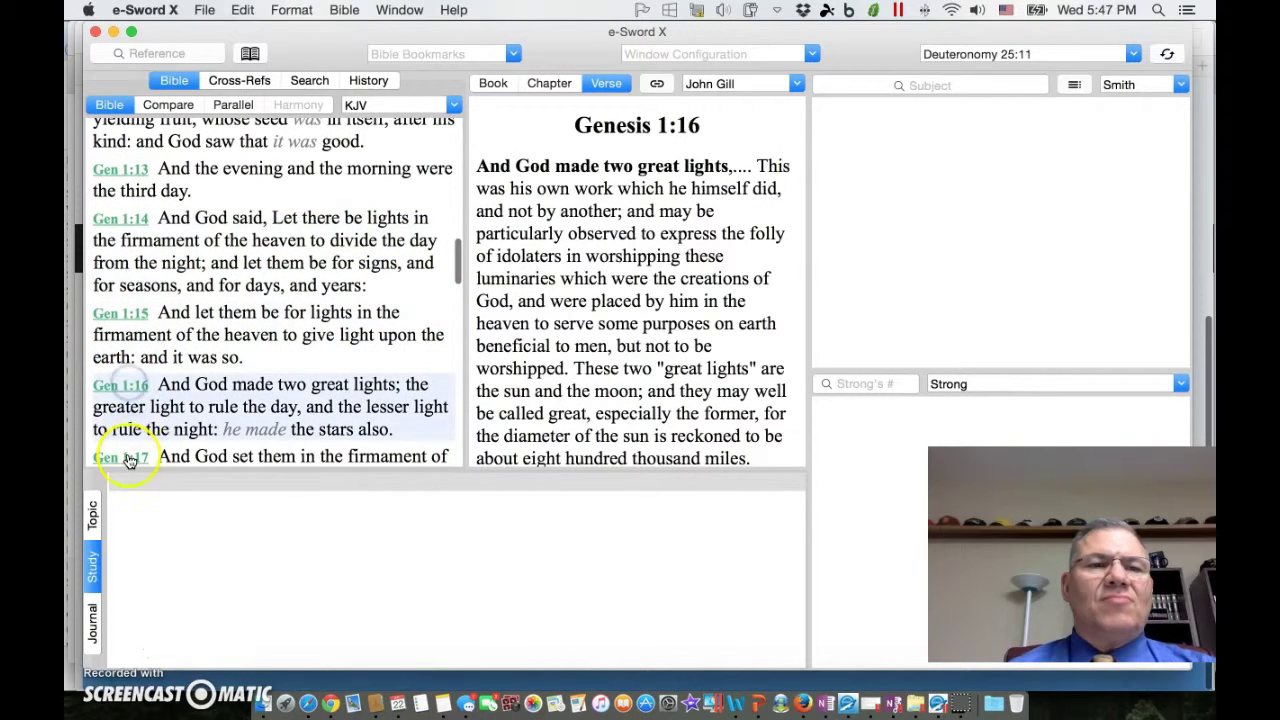
left_click(129, 459)
- Continue the commentary through Genesis 1:18 to Genesis 1:26
scroll(336, 280, "down", 10)
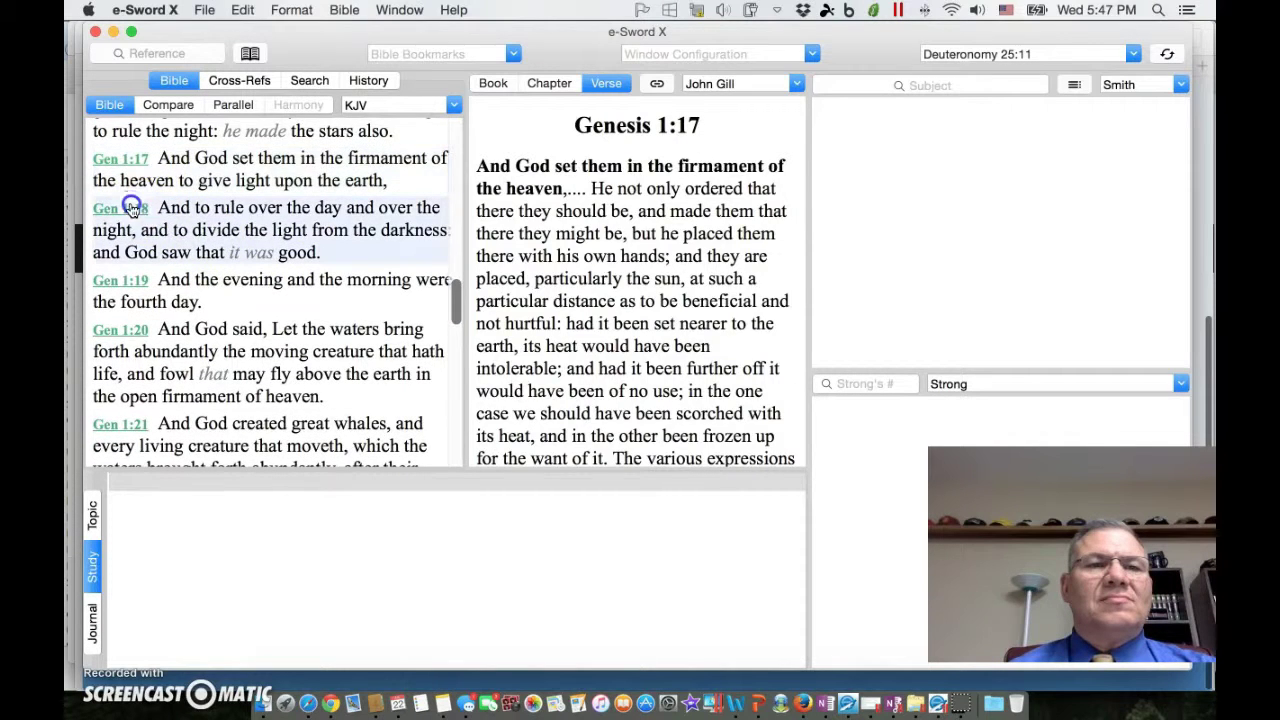
left_click(132, 207)
left_click(136, 281)
left_click(133, 331)
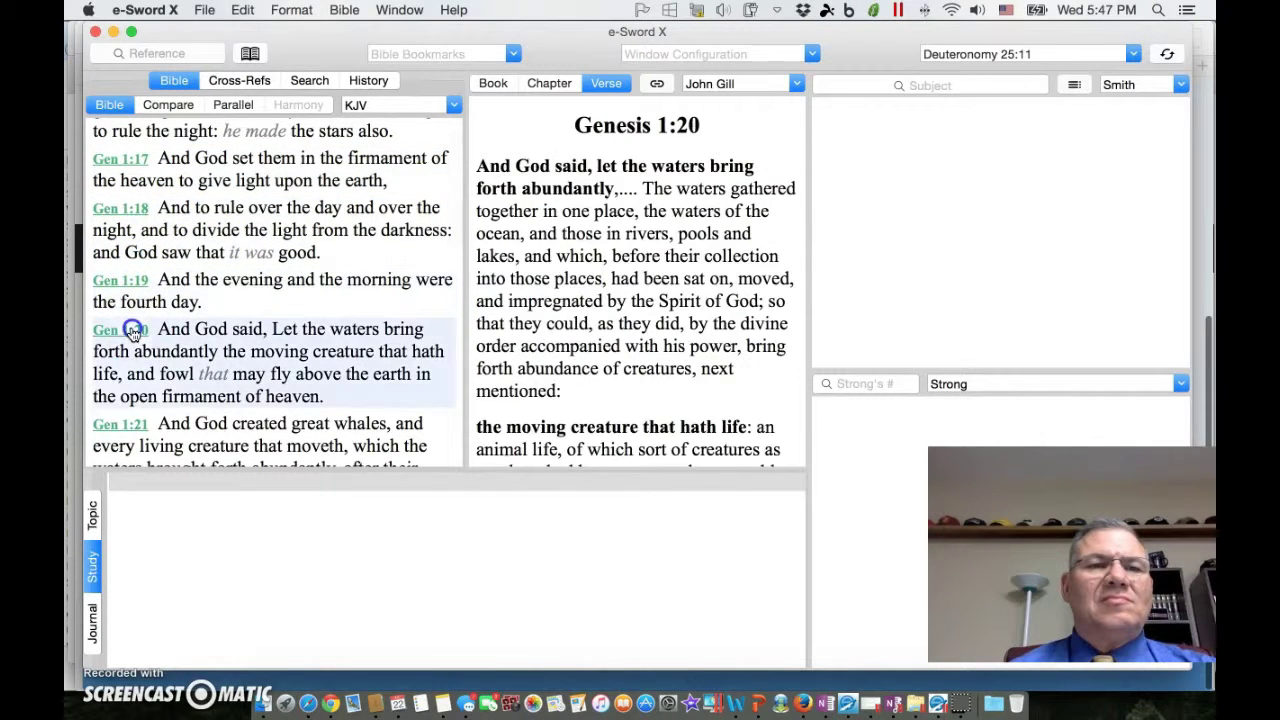
left_click(128, 425)
scroll(207, 388, "down", 5)
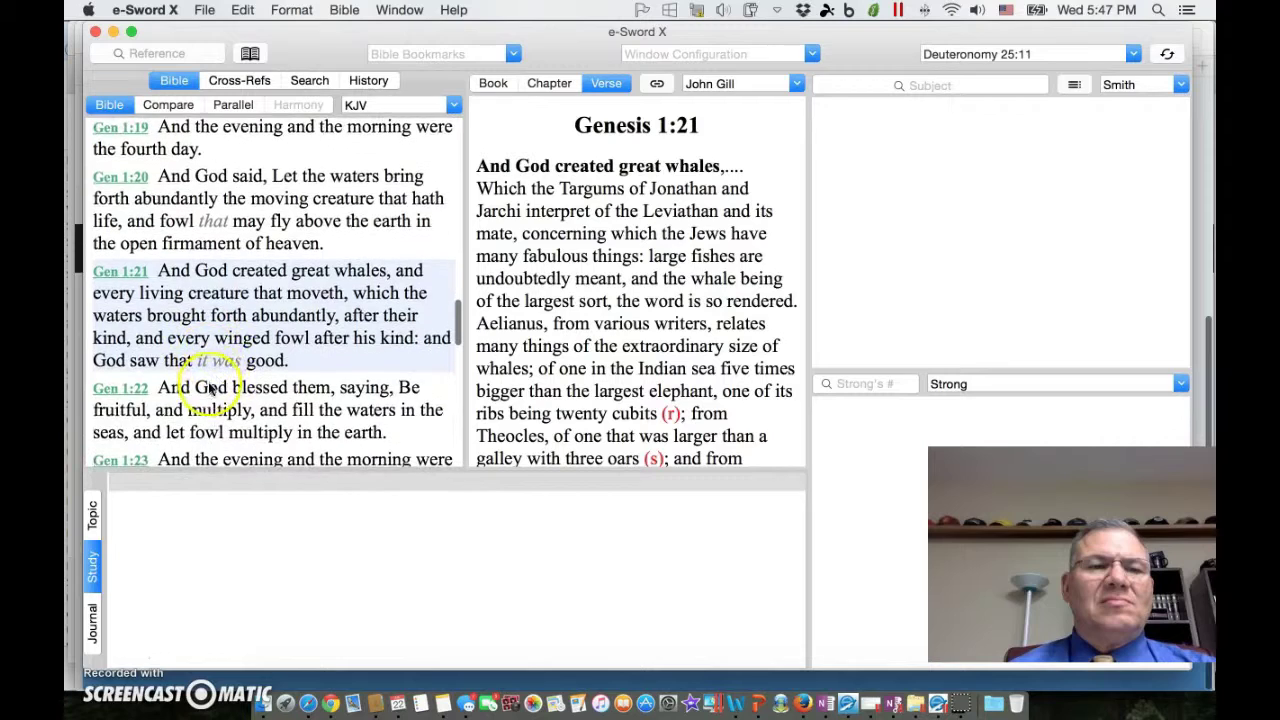
left_click(140, 283)
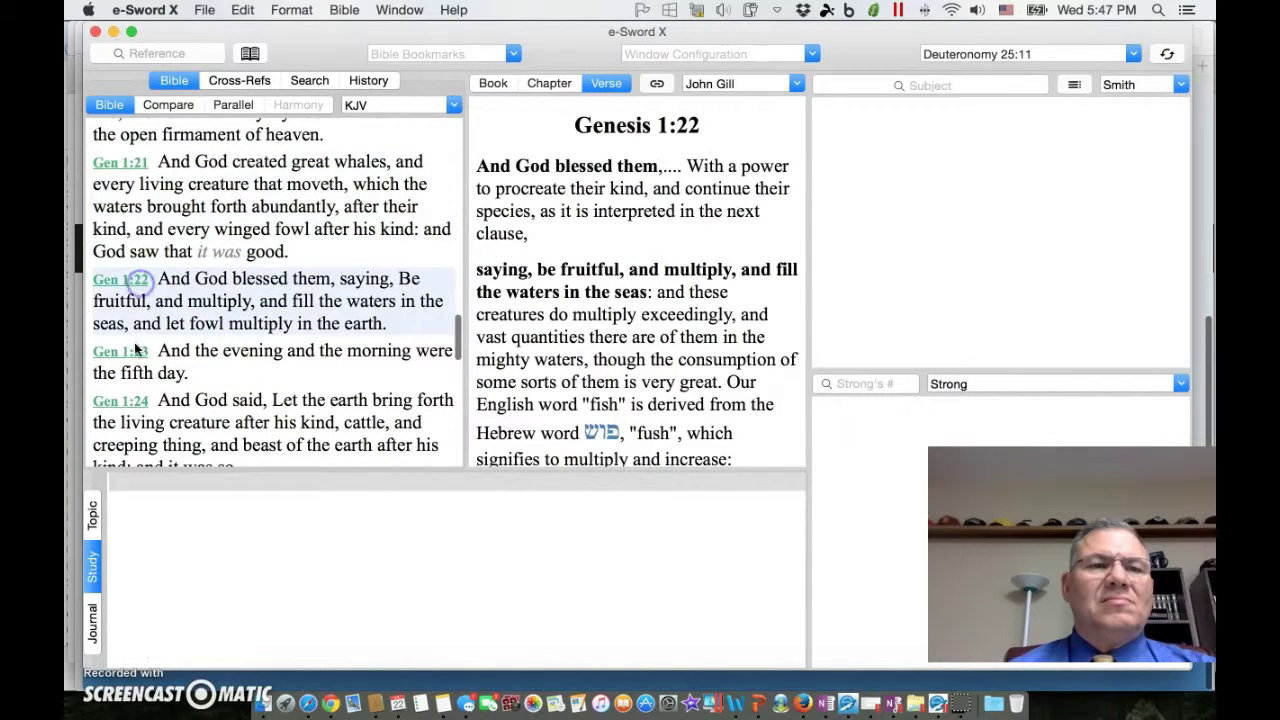
left_click(135, 349)
left_click(123, 400)
scroll(140, 365, "down", 3)
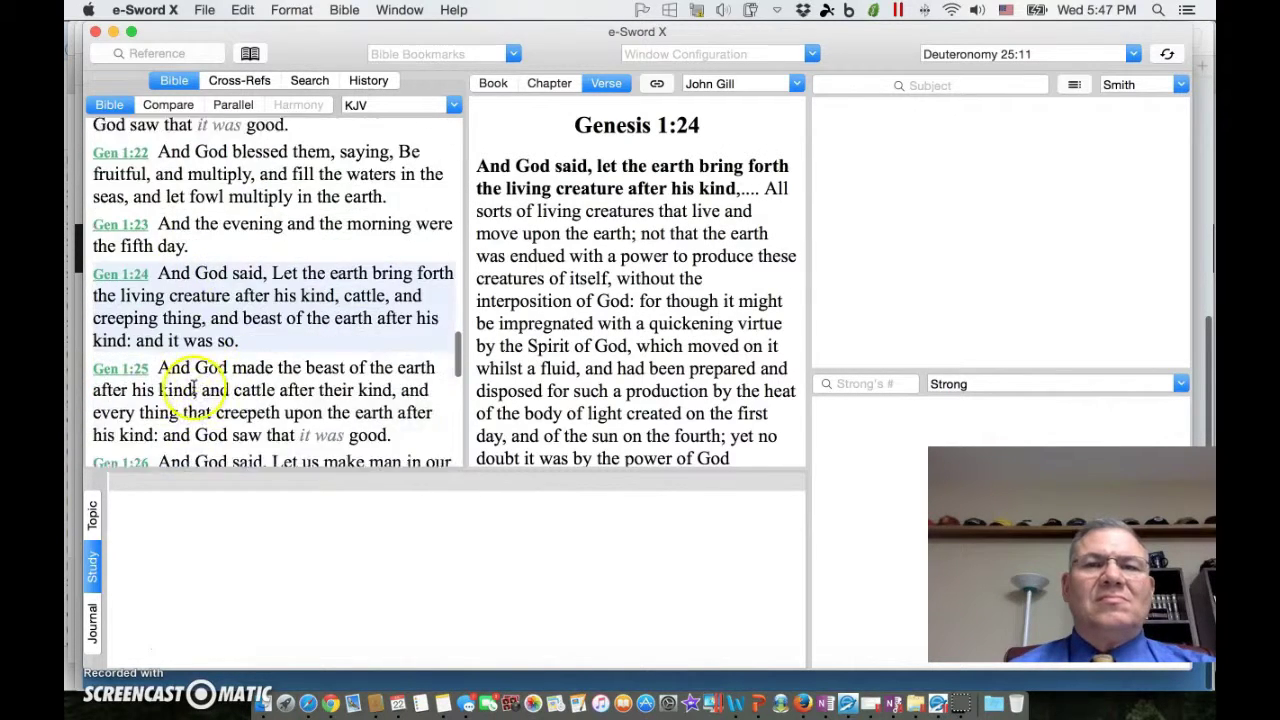
left_click(135, 334)
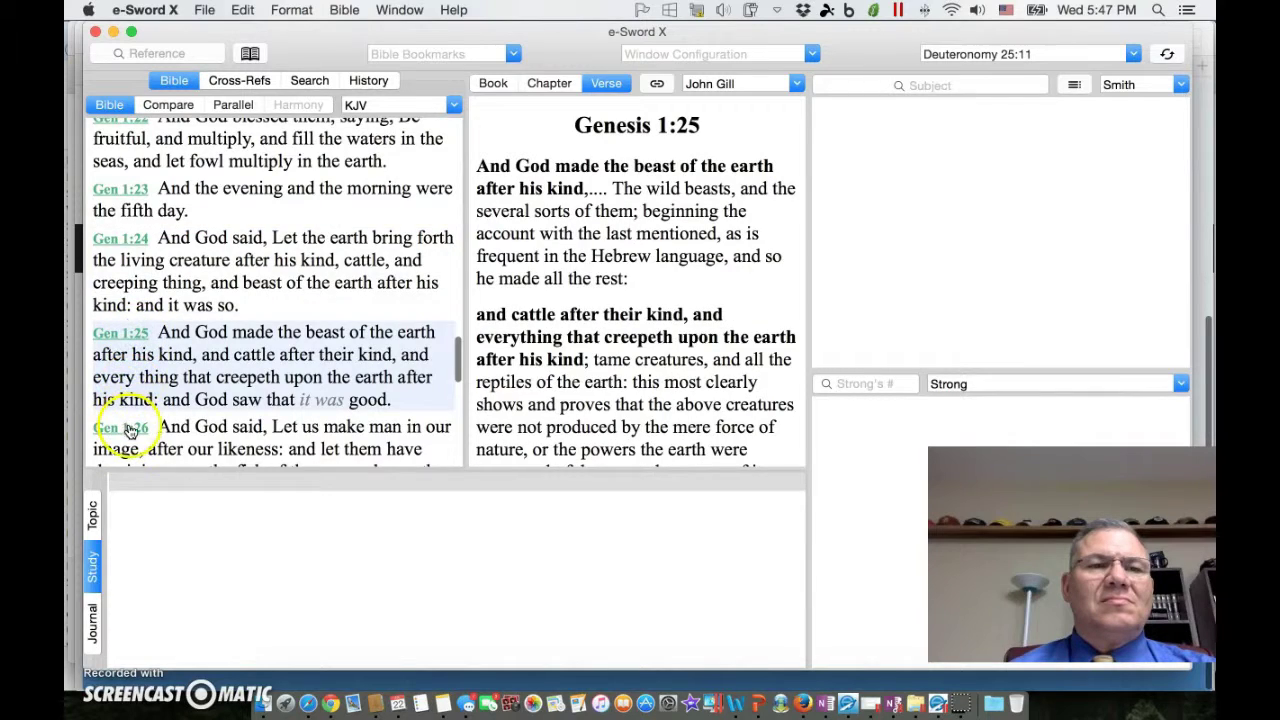
left_click(130, 428)
- Finish reading the commentary from Genesis 1:27 to Genesis 1:31
scroll(200, 360, "down", 4)
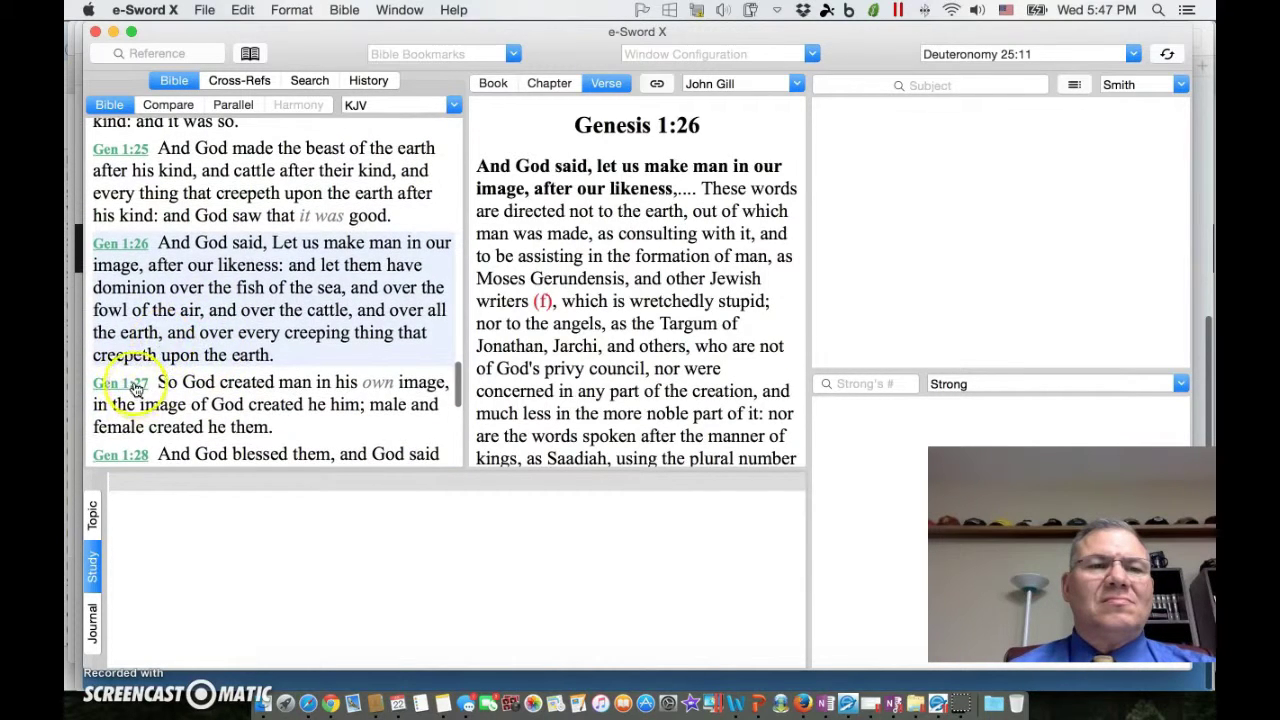
left_click(136, 385)
left_click(138, 455)
scroll(200, 350, "down", 7)
left_click(140, 272)
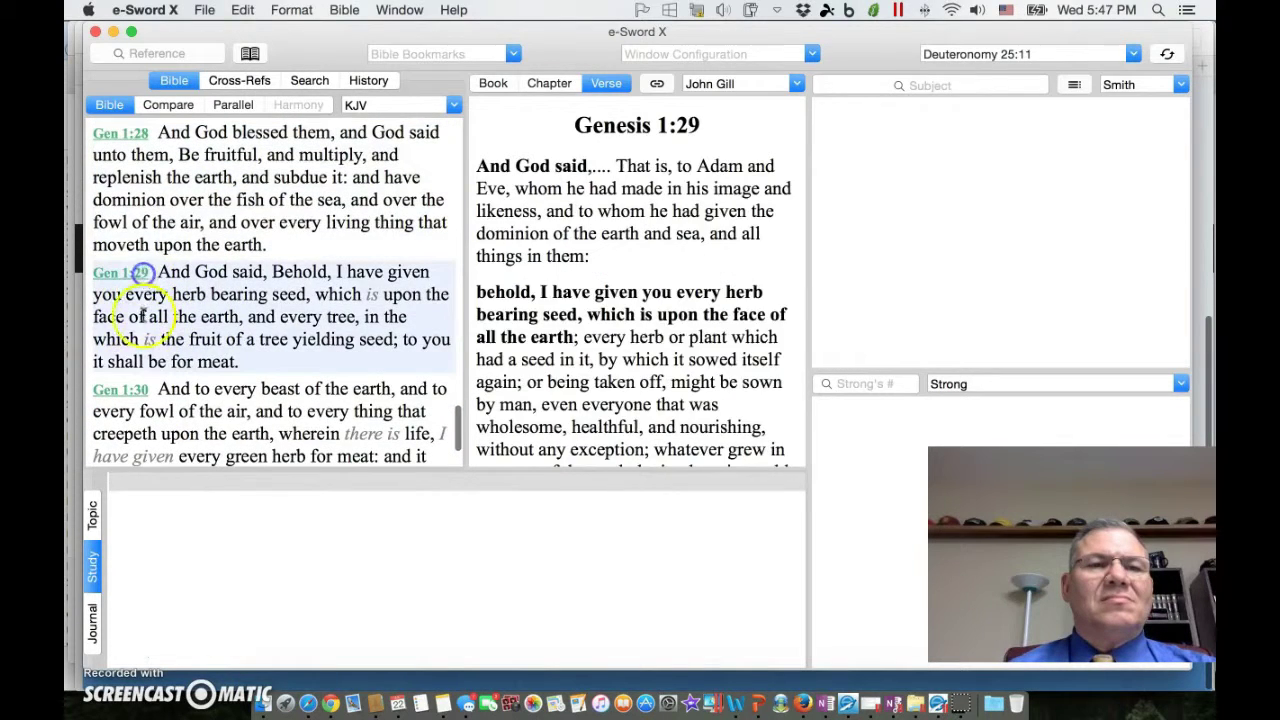
left_click(122, 390)
scroll(157, 380, "down", 3)
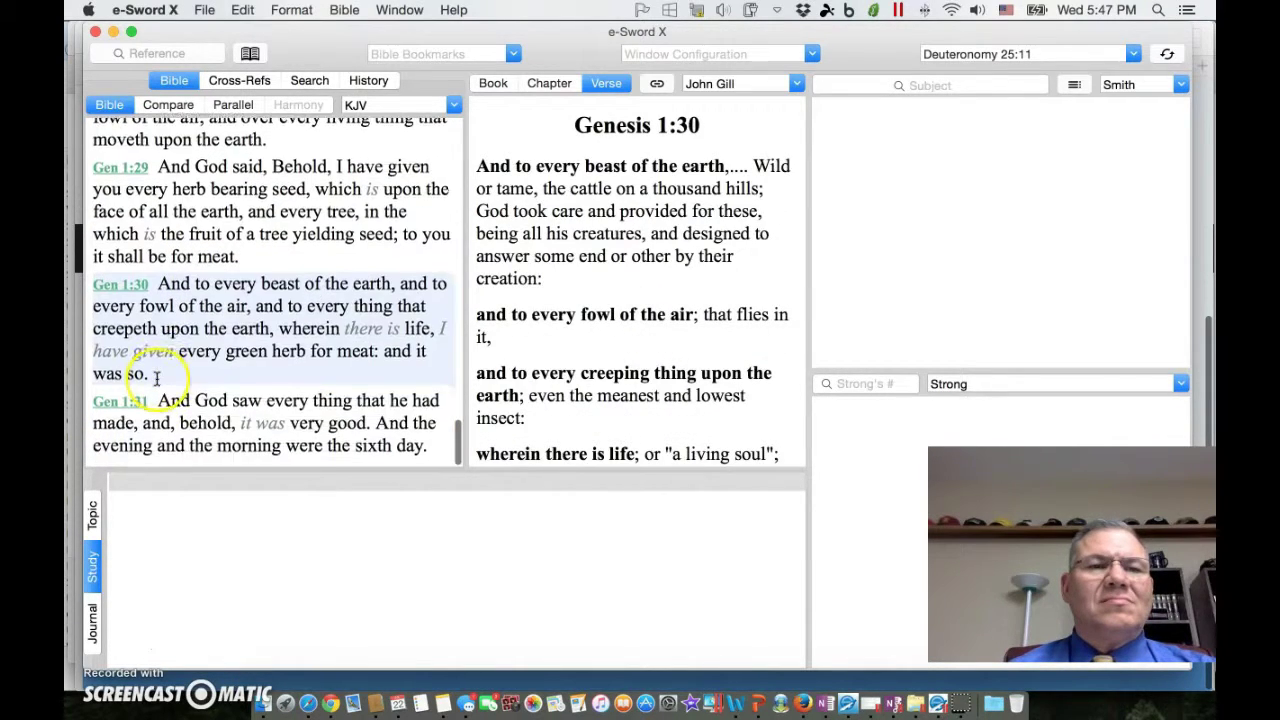
left_click(120, 403)
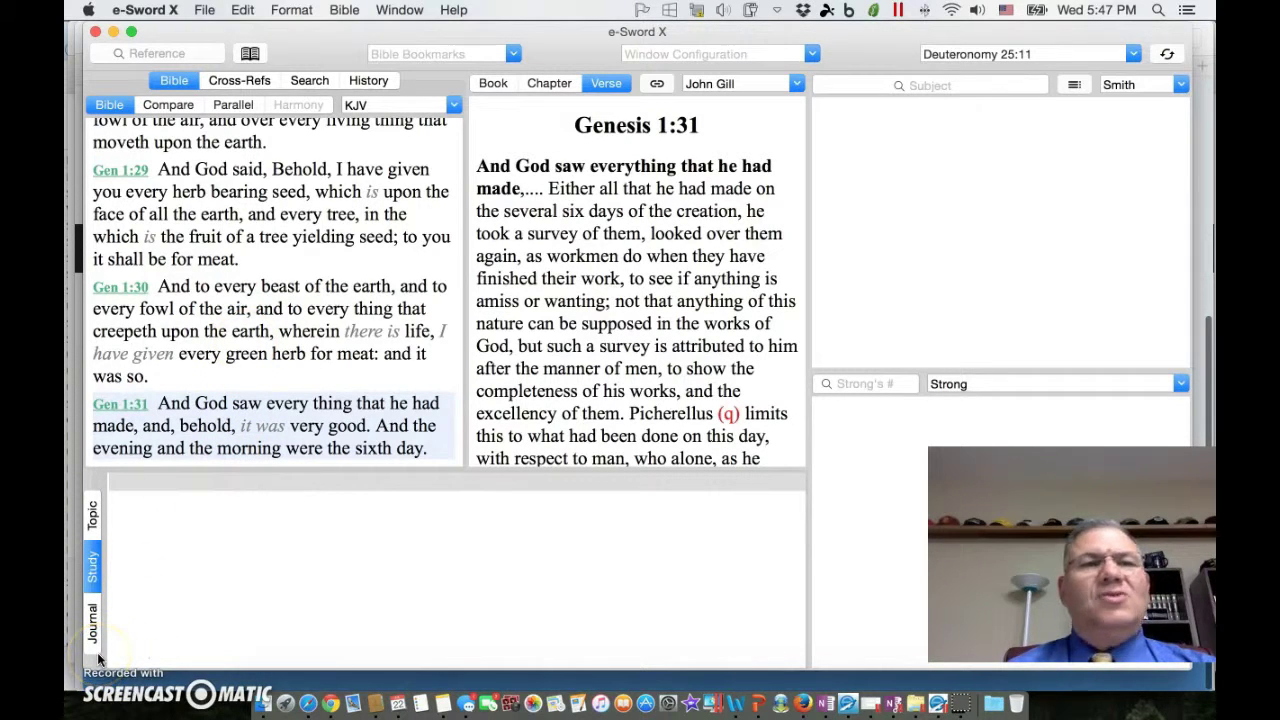
- Pick the Genesis 3:6 study note from the verse dropdown, then switch to the Genesis 3:8 note
left_click(97, 653)
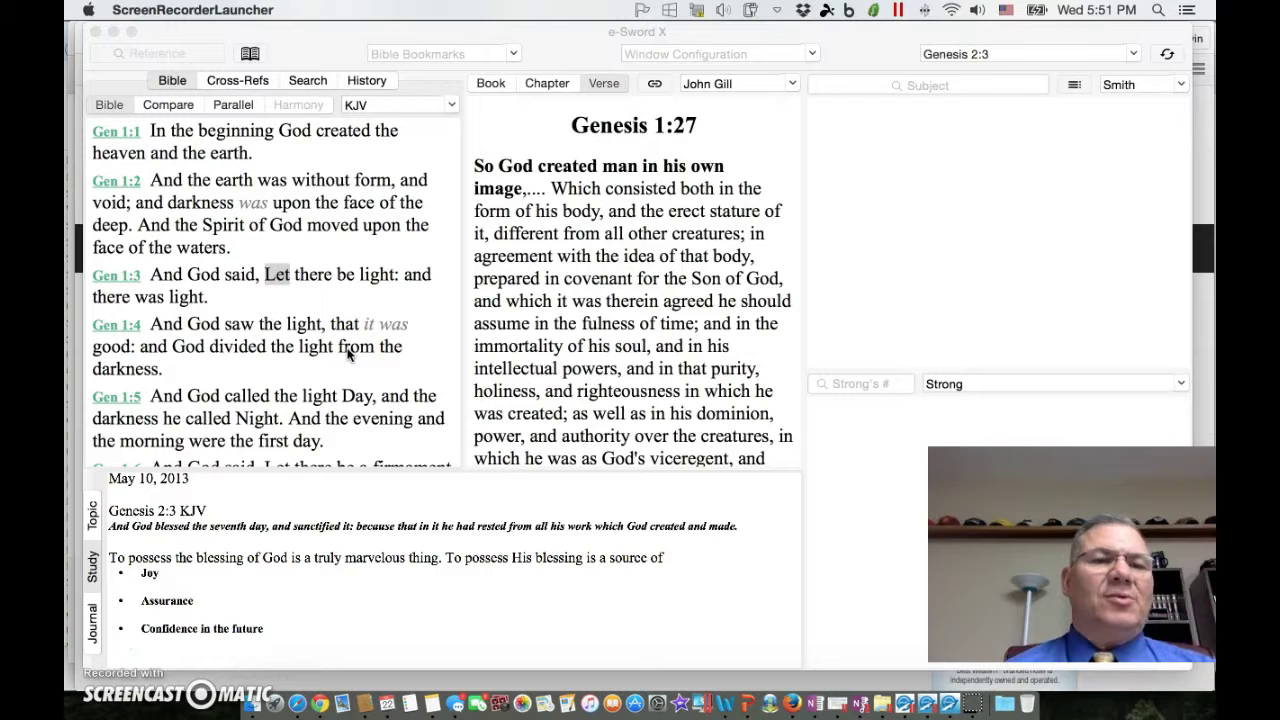
left_click(1132, 53)
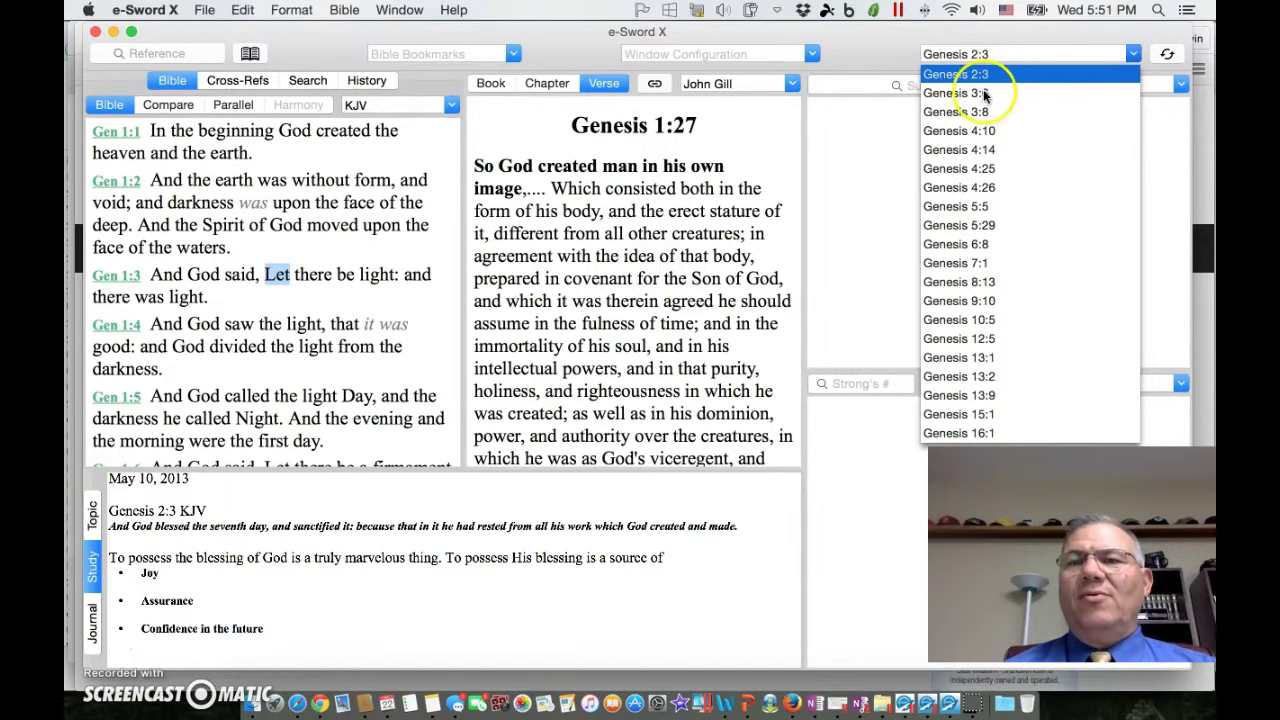
scroll(966, 356, "down", 20)
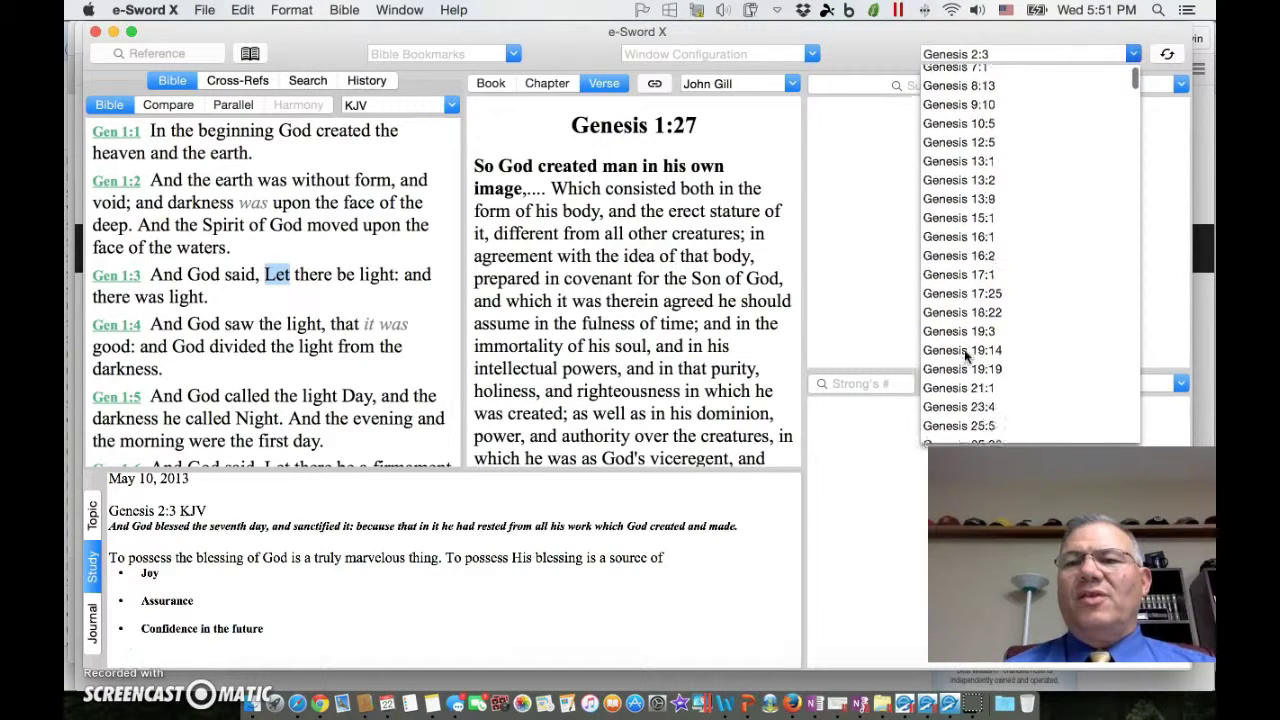
scroll(966, 356, "down", 20)
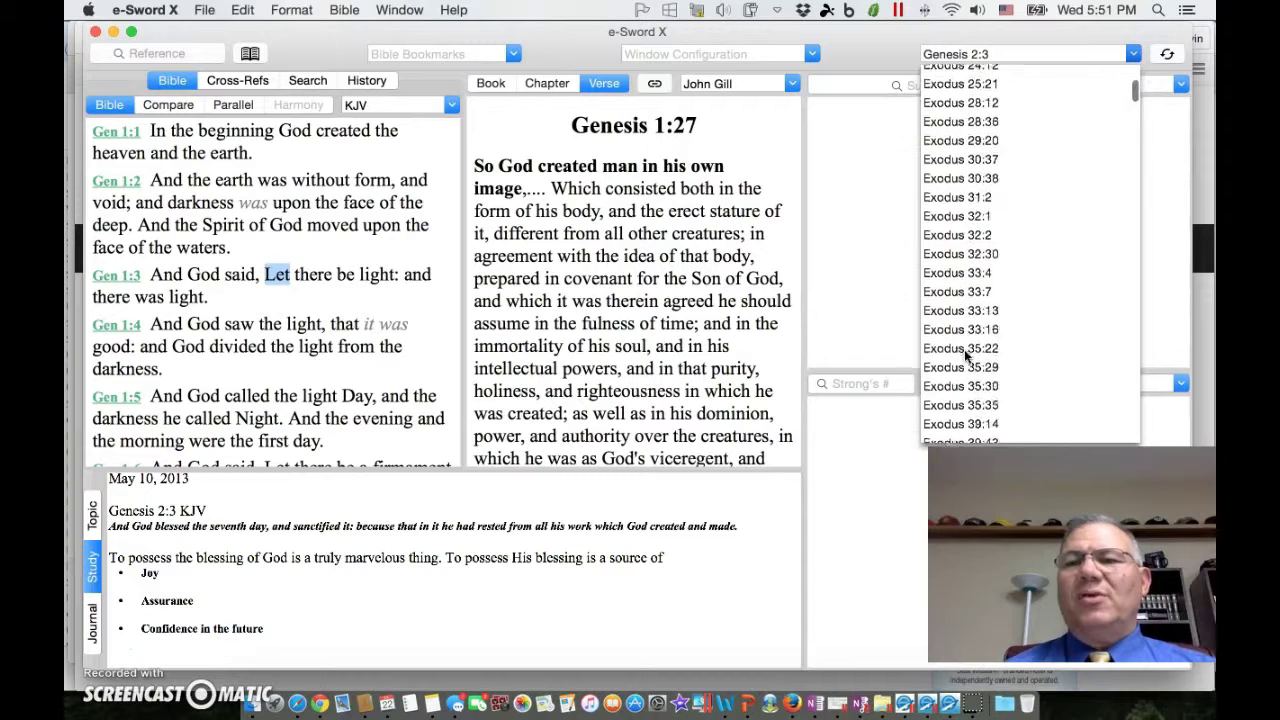
scroll(964, 349, "up", 20)
scroll(964, 349, "up", 10)
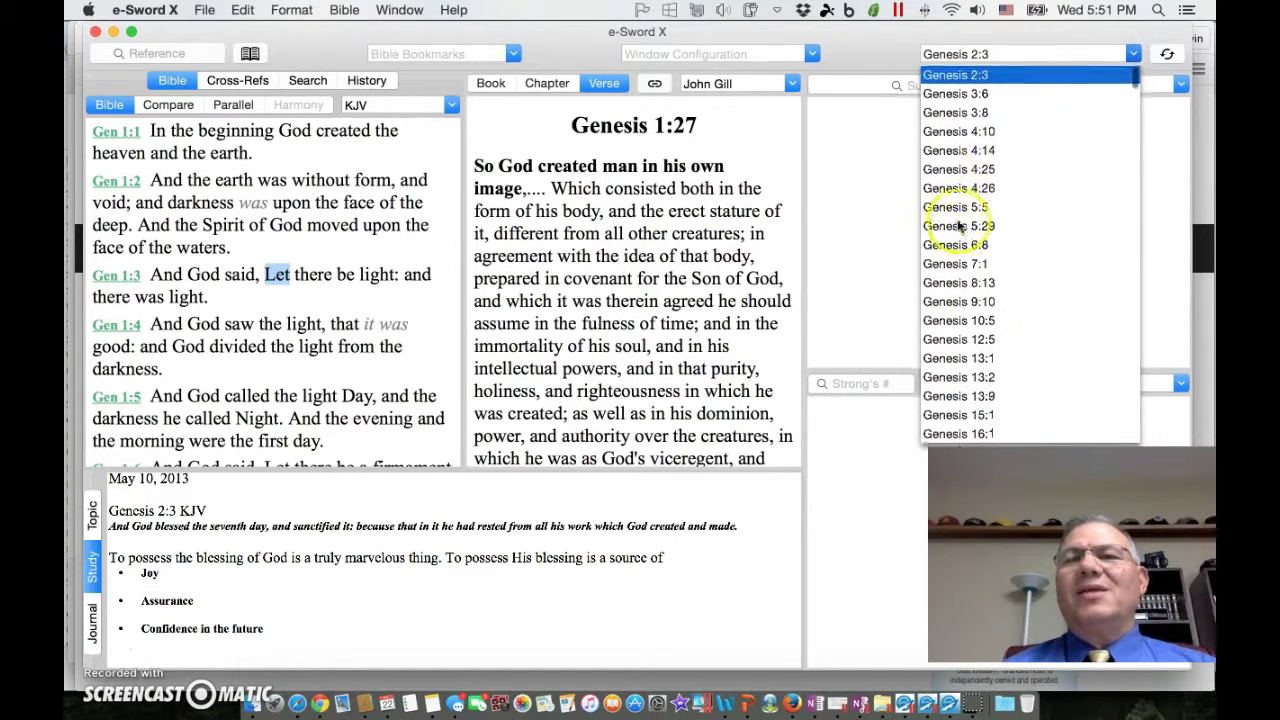
left_click(964, 93)
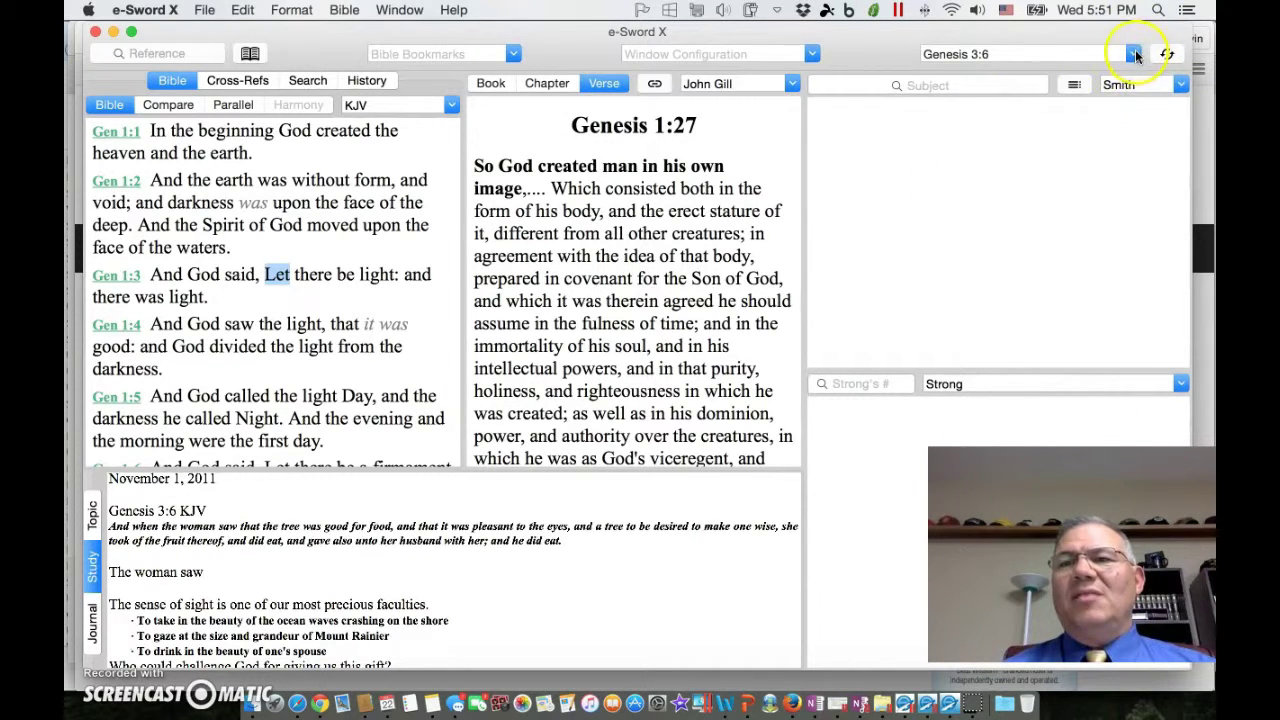
left_click(1133, 54)
left_click(976, 95)
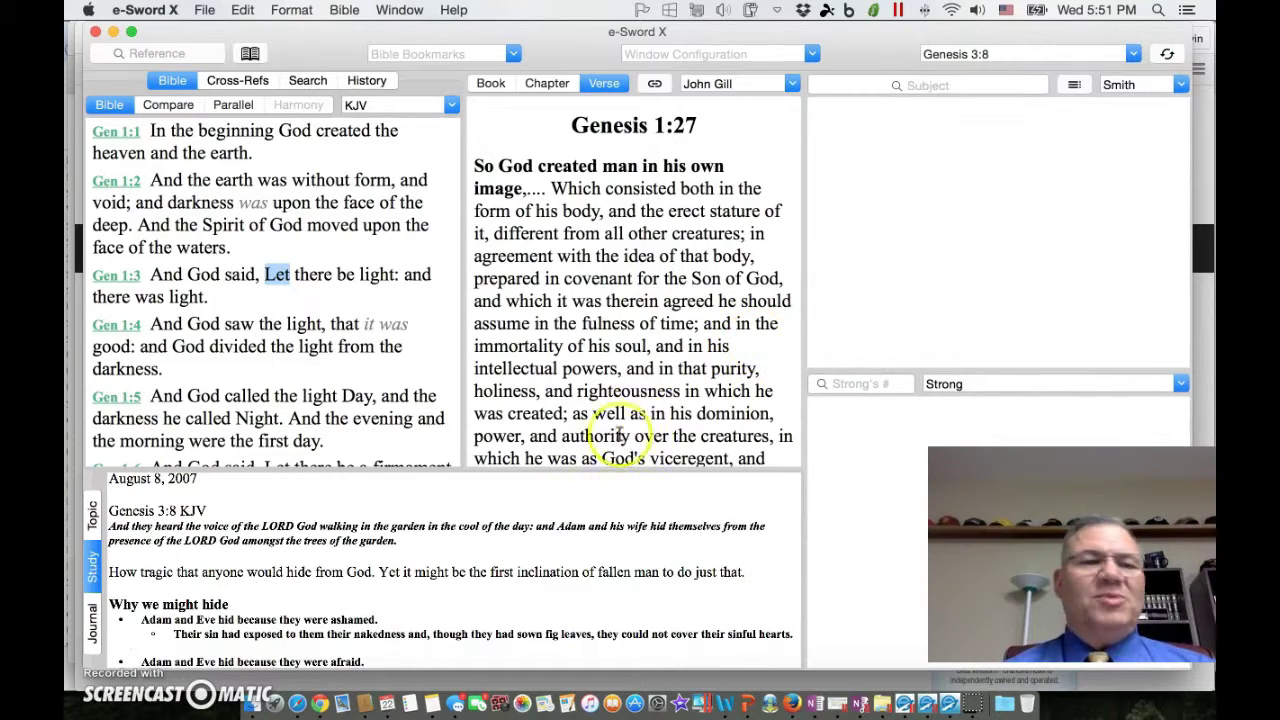